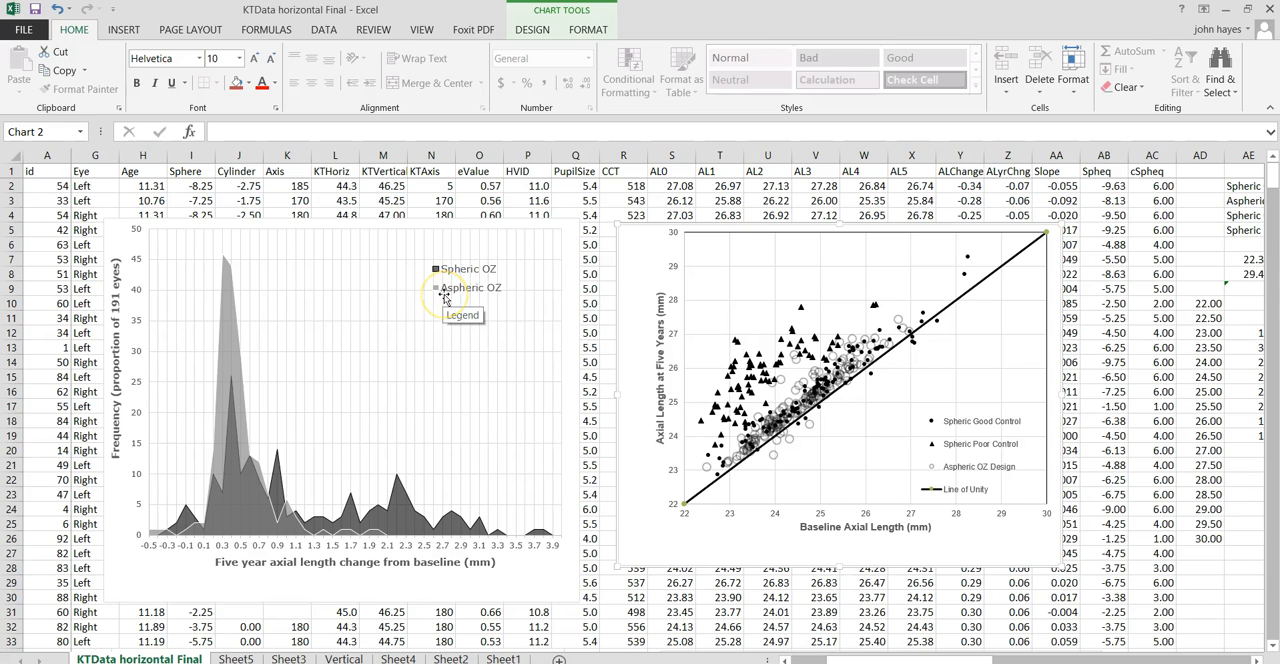
left_click(490, 294)
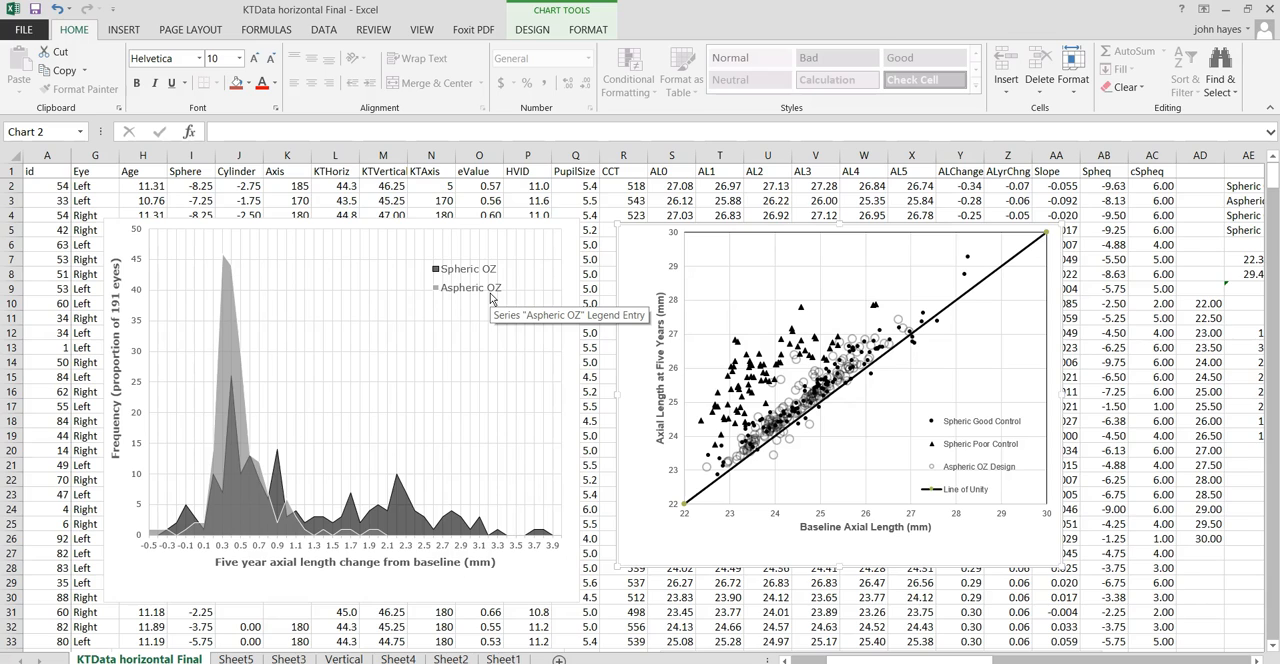
left_click(464, 308)
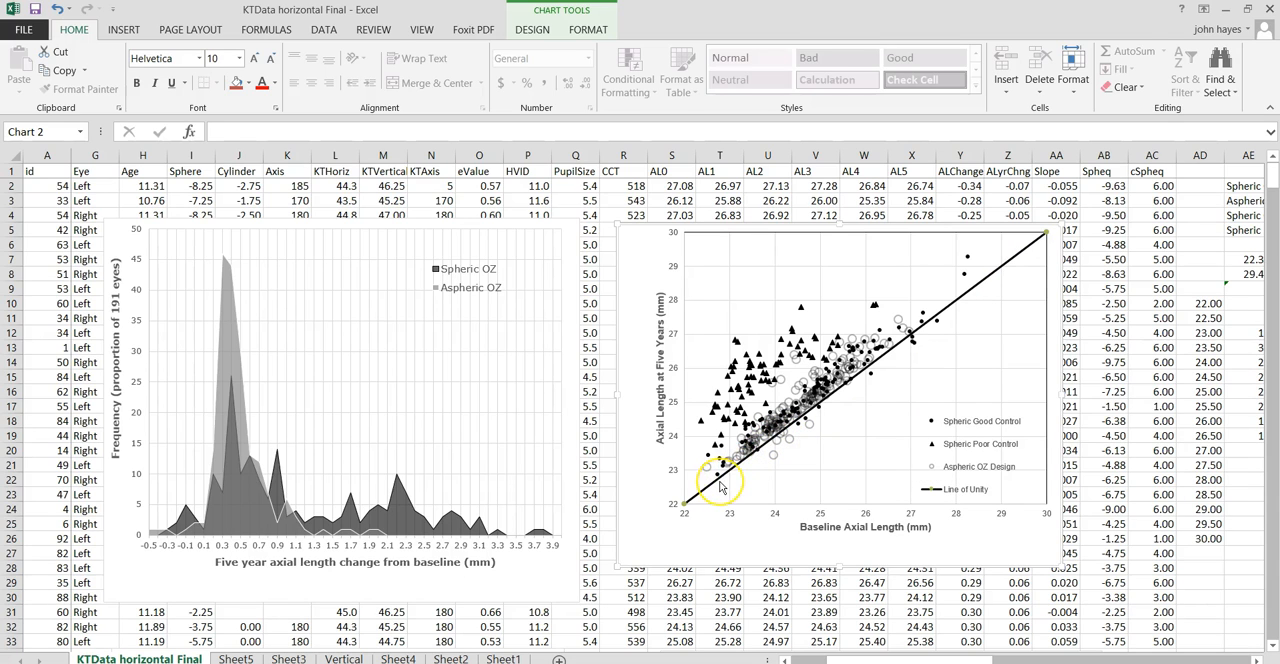
mouse_move(720, 487)
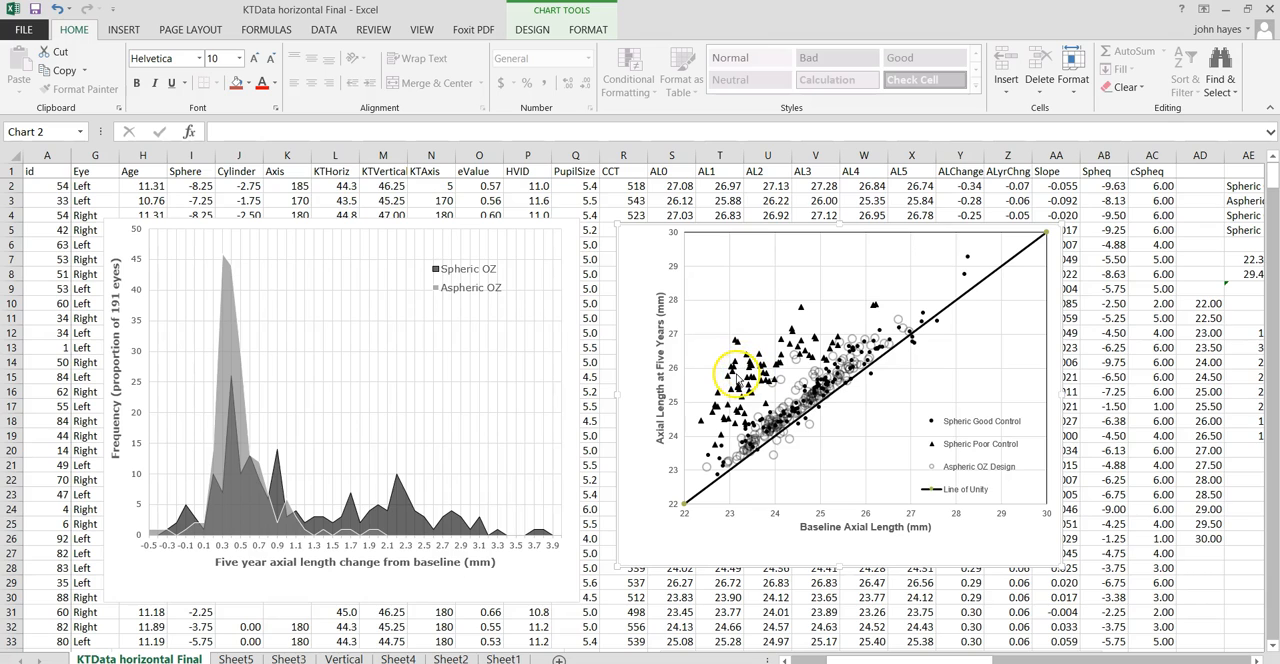
mouse_move(737, 378)
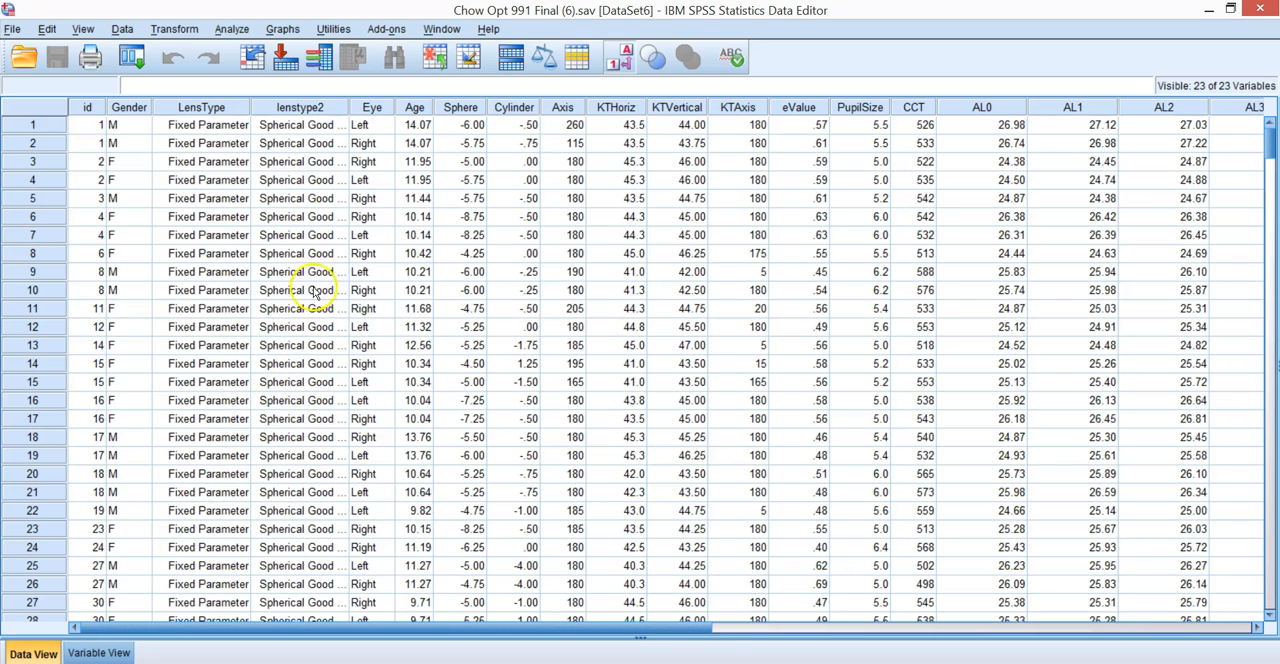
- Widen the lenstype2 column in the SPSS Data Editor to fit its full category labels
left_click_drag(348, 103, 416, 106)
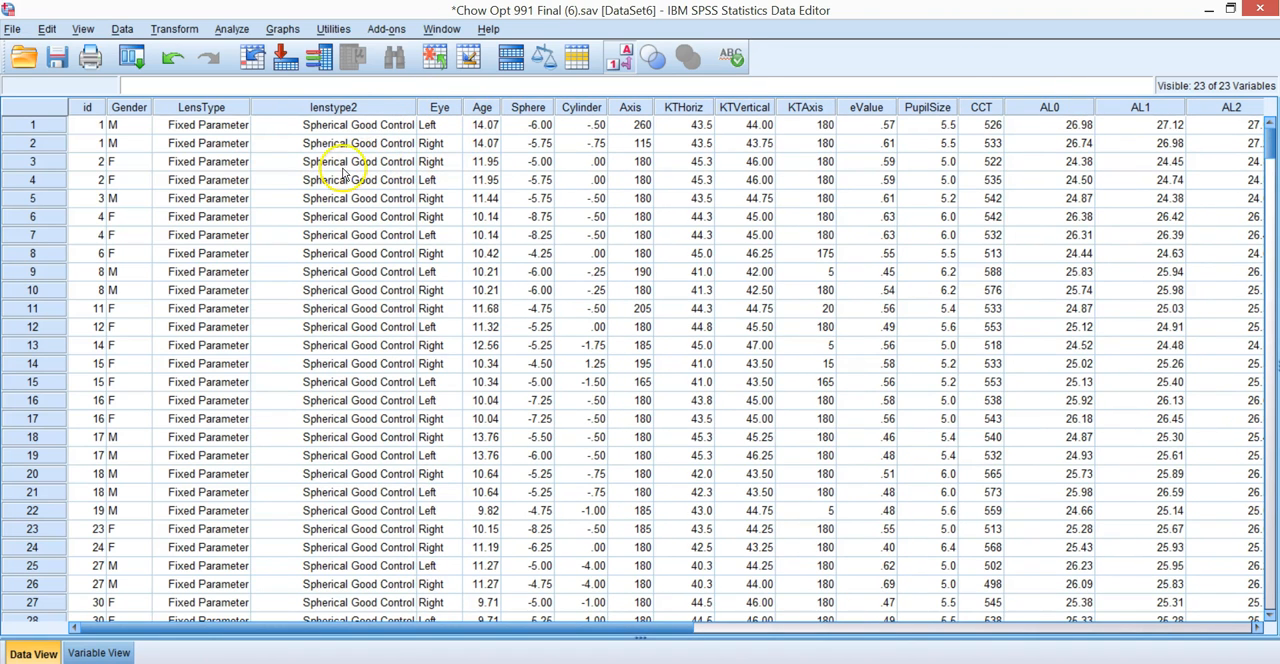
mouse_move(1270, 150)
left_mouse_down()
mouse_move(1270, 400)
mouse_move(1270, 145)
left_mouse_up()
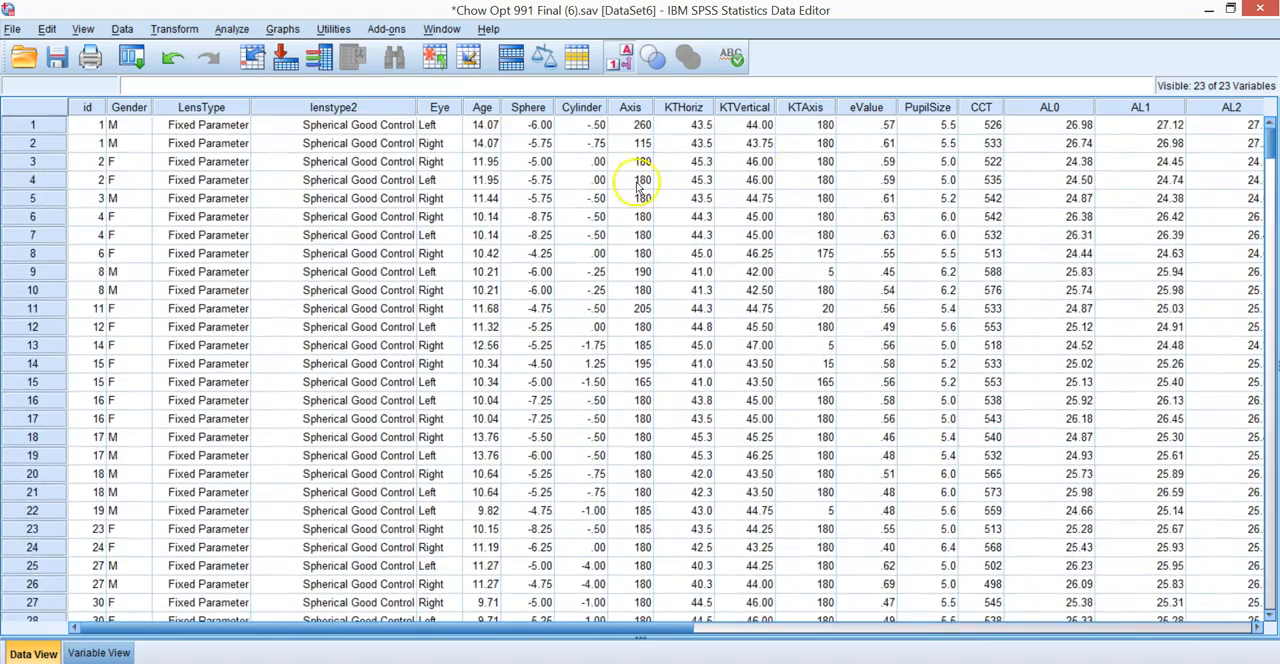
- Apply a Select Cases filter with the condition LensType= 0, filtering out unselected cases
left_click(117, 32)
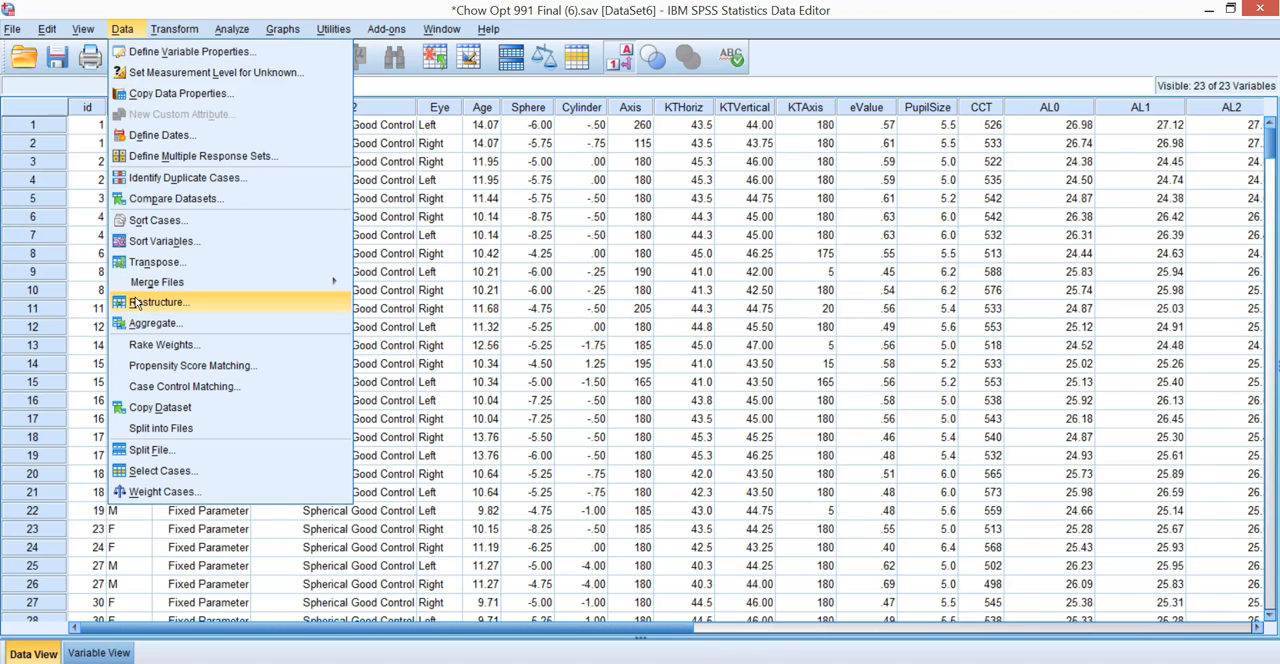
left_click(155, 470)
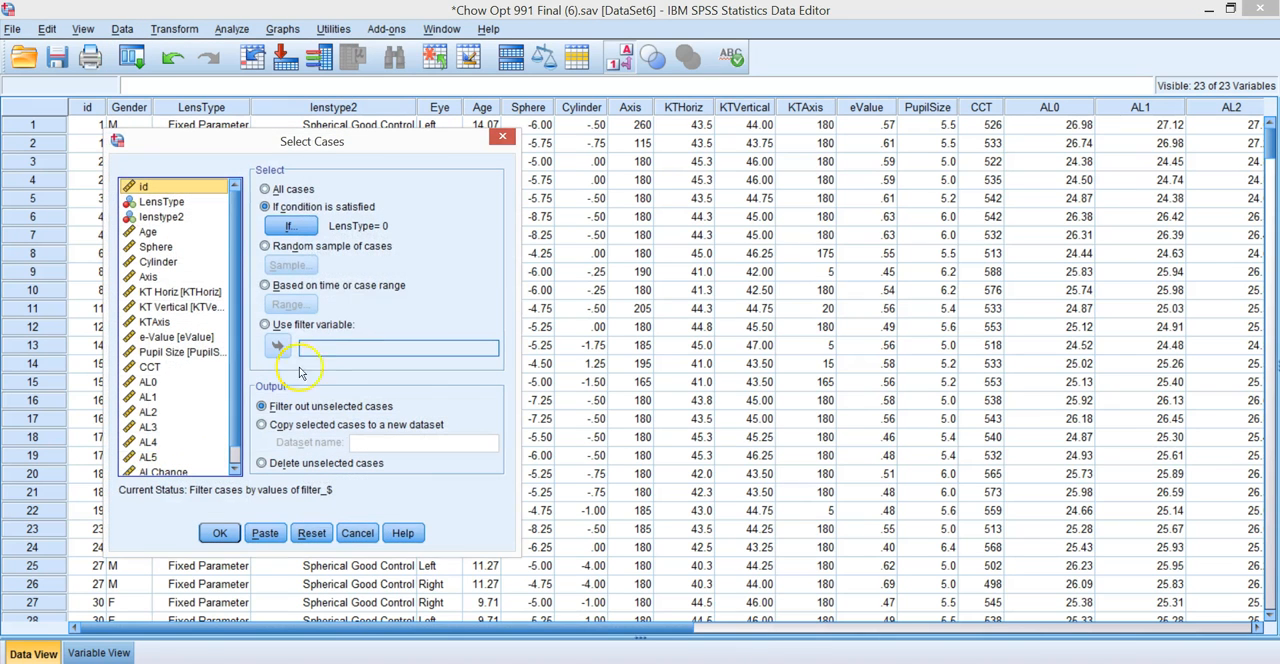
left_click(291, 227)
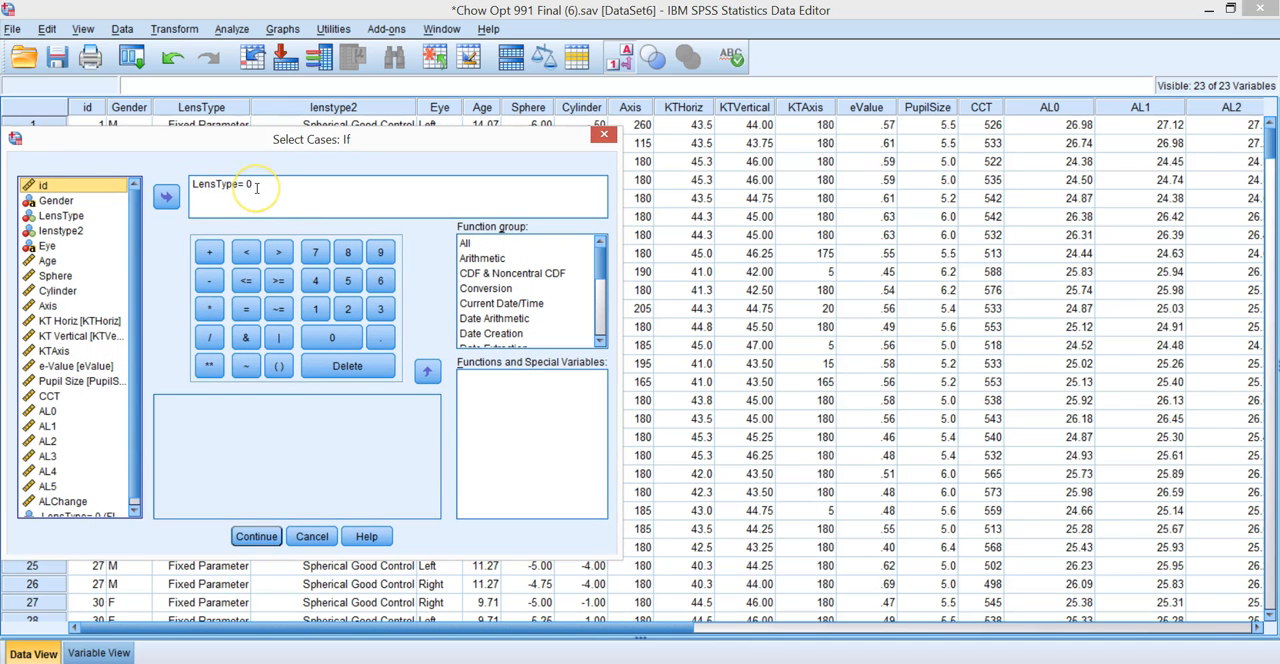
left_click(247, 537)
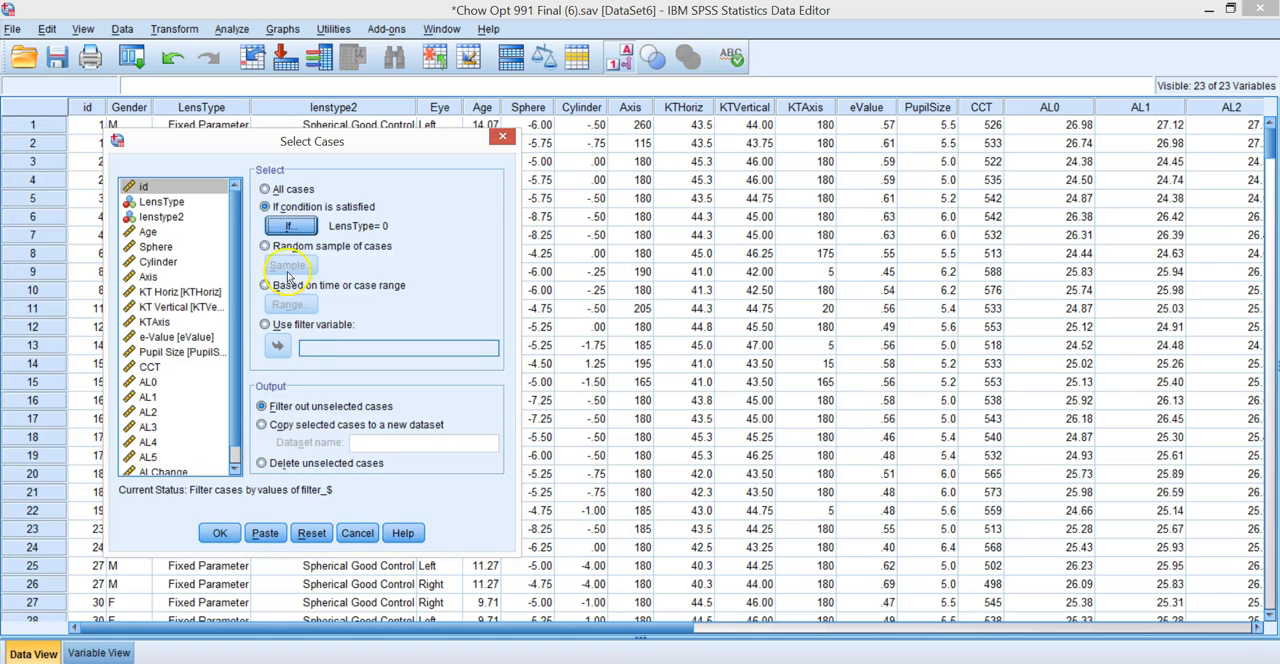
left_click(218, 536)
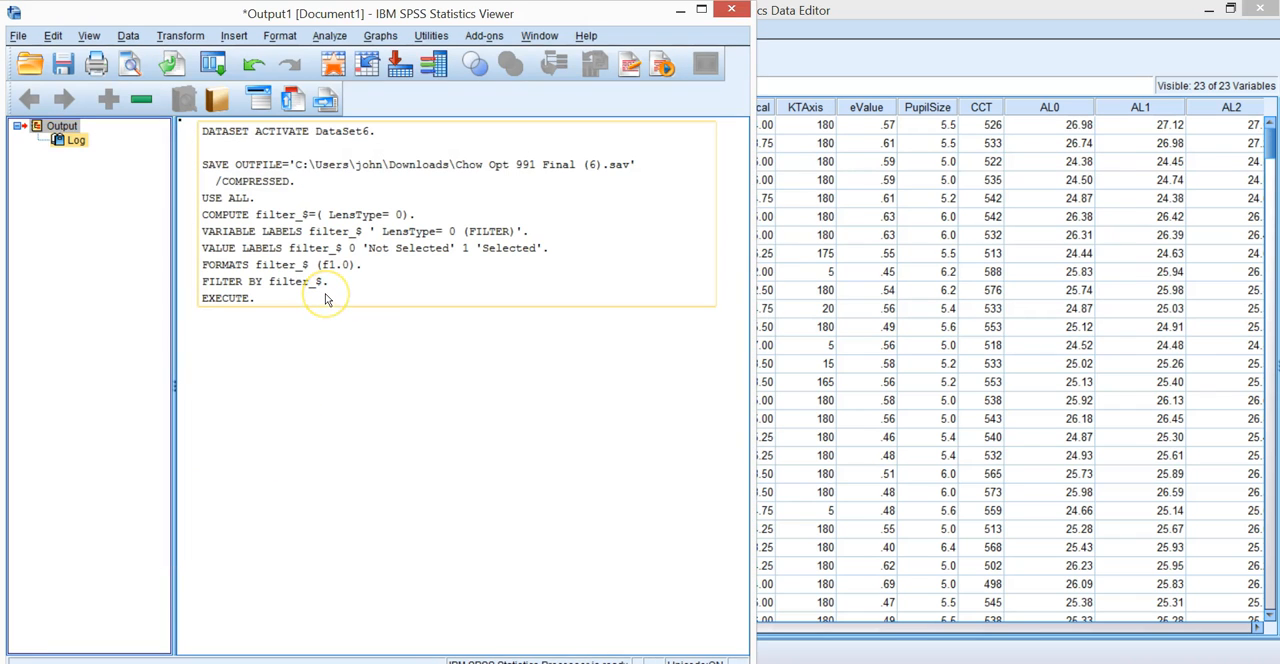
- Return to the Data Editor and open the Binary Logistic regression setup with lenstype2 as the dependent variable
left_click(793, 167)
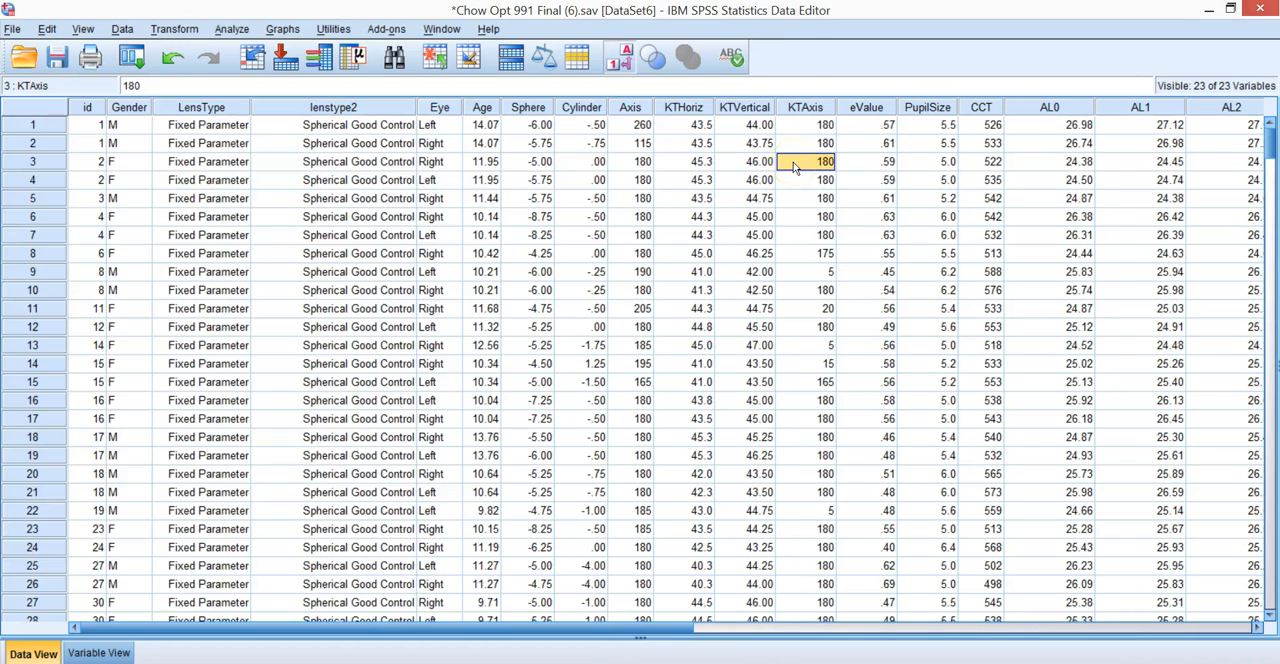
left_click(232, 29)
mouse_move(268, 187)
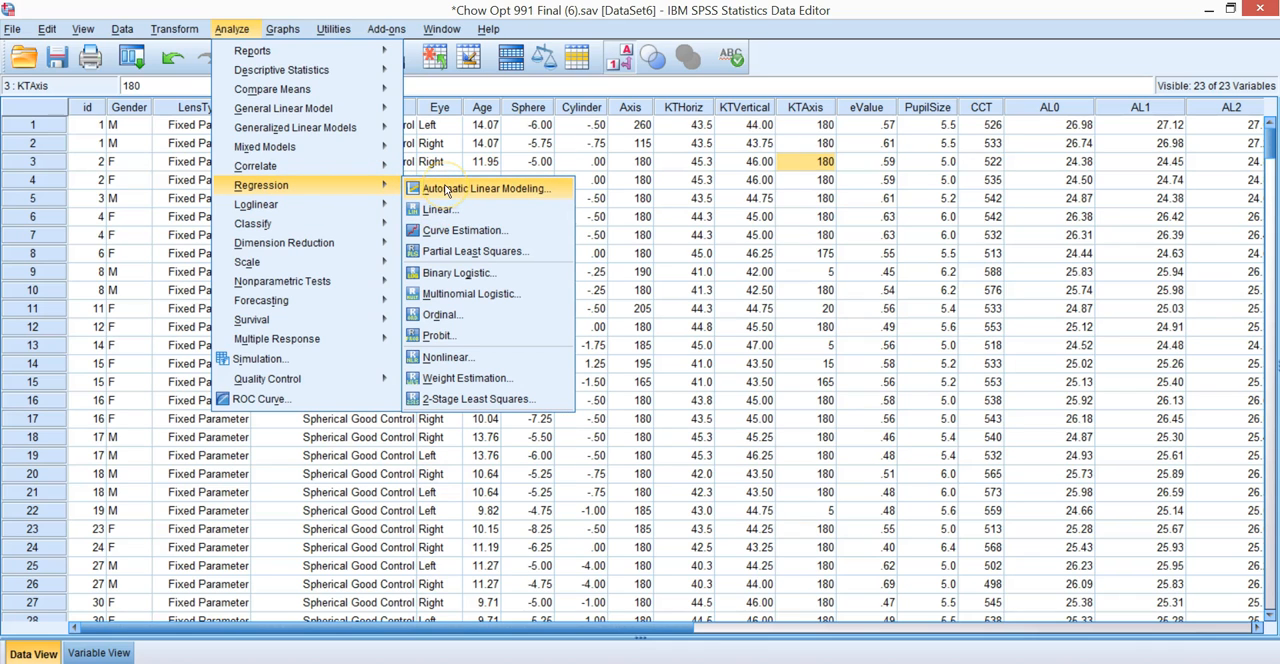
left_click(421, 284)
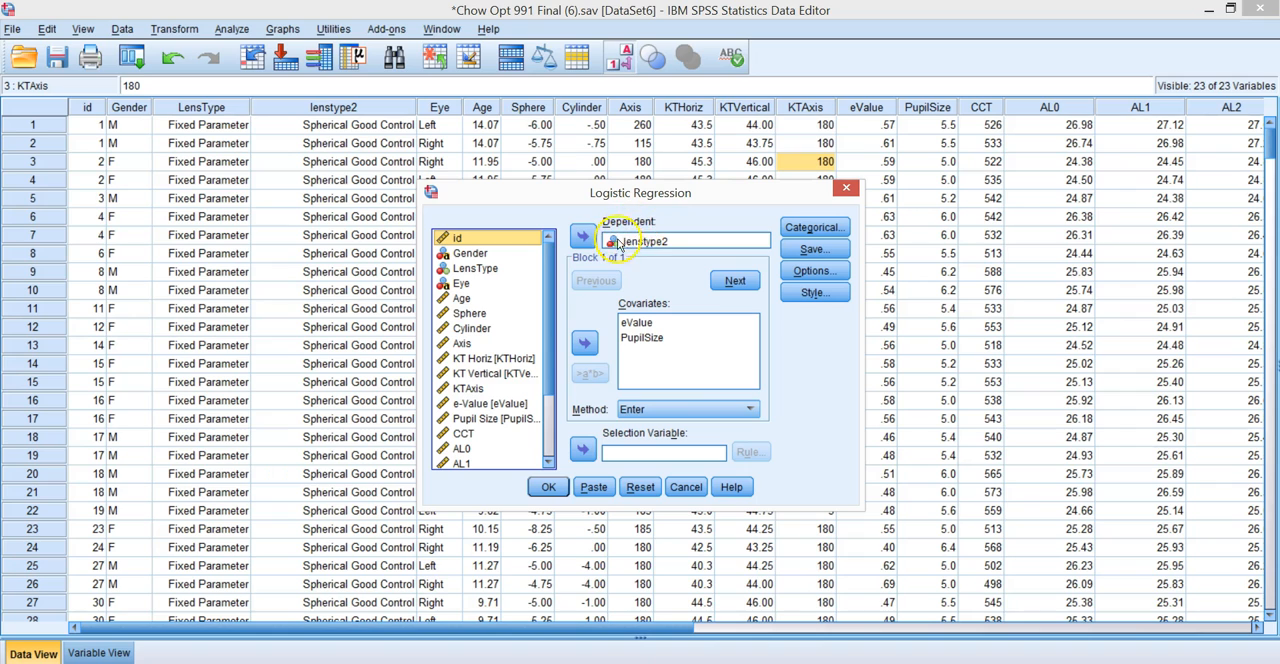
left_click(663, 249)
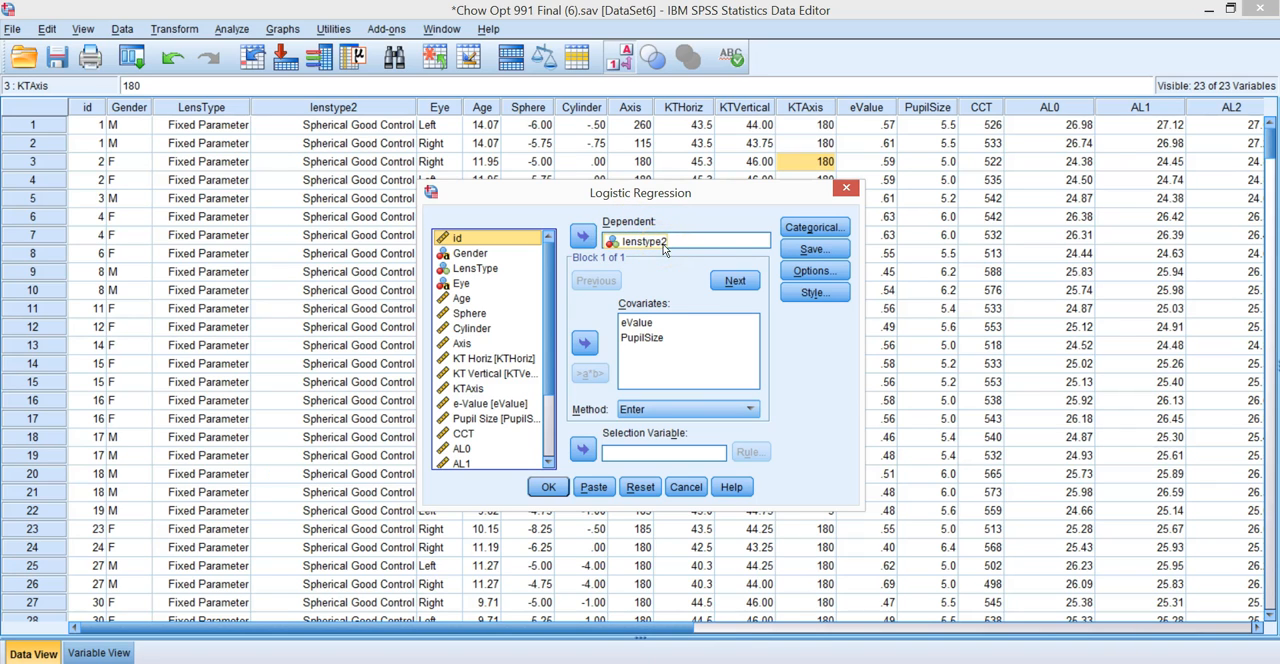
left_click(645, 321)
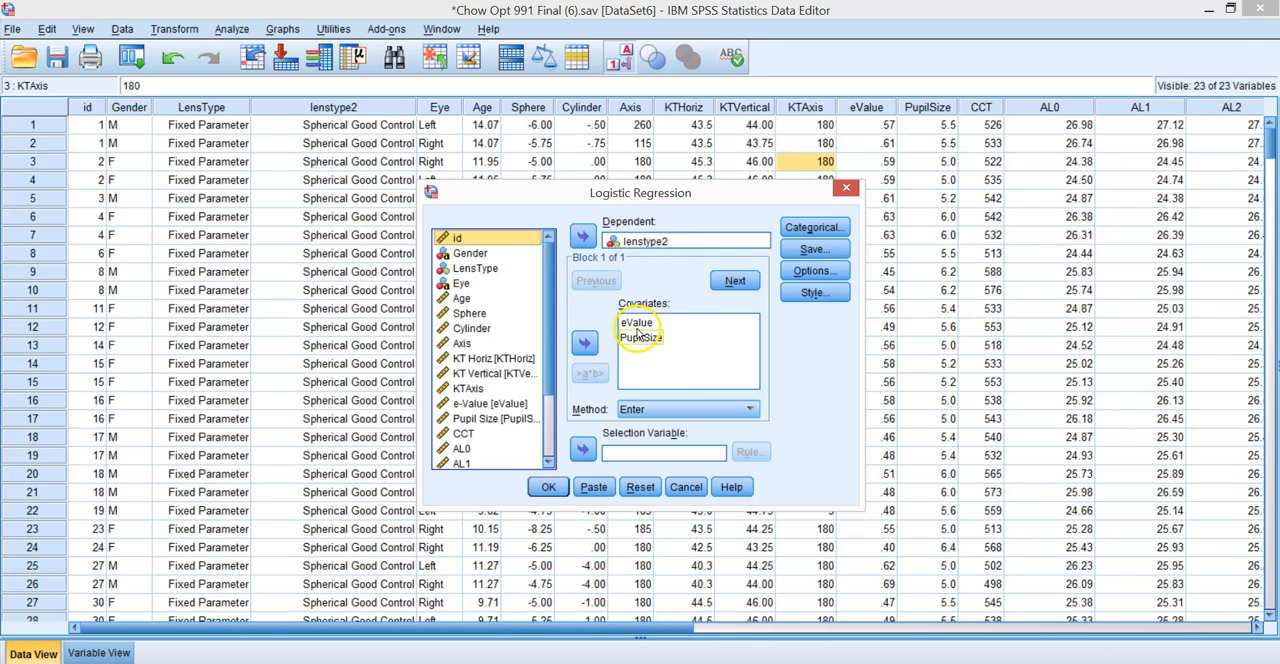
- Reorder the covariates so PupilSize comes before eValue, and run the logistic regression with the Enter method
left_click(636, 323)
left_click(585, 344)
left_click(638, 322)
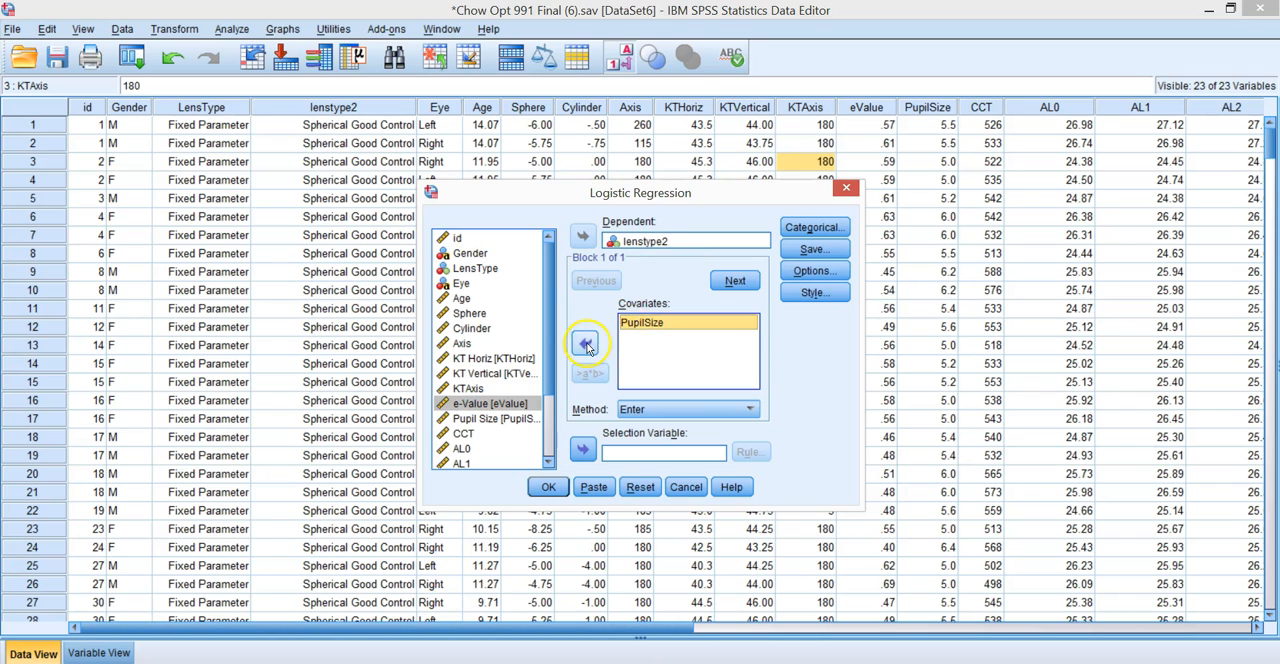
left_click(585, 344)
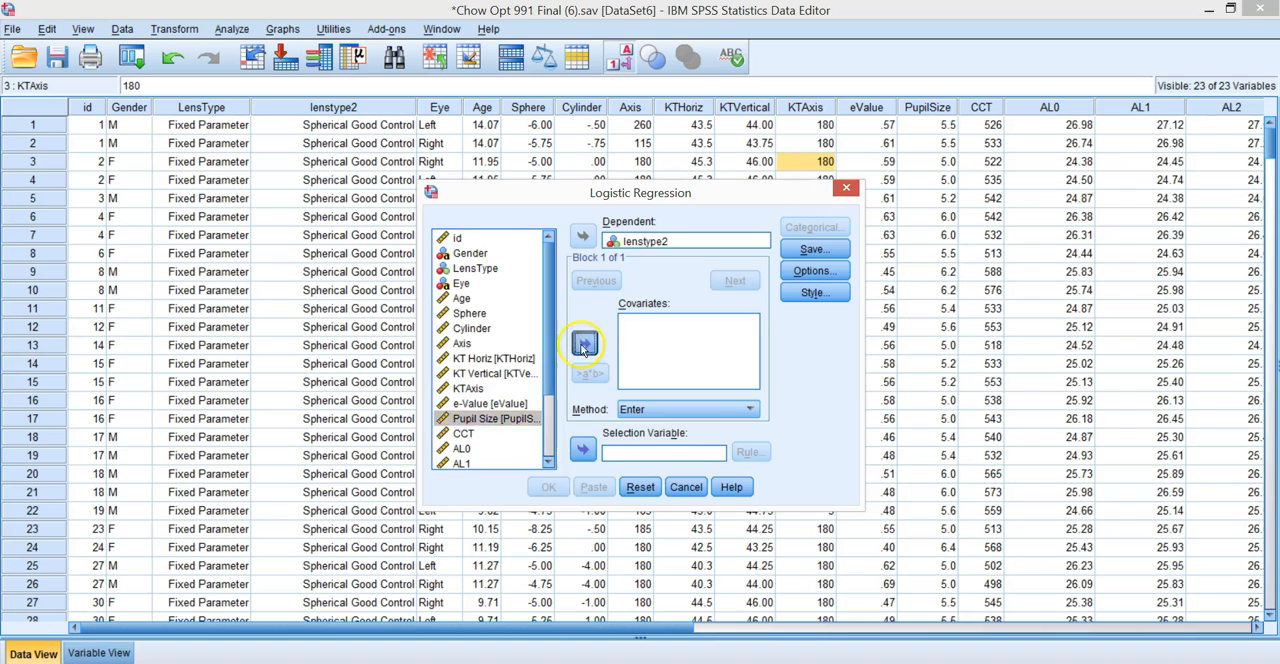
left_click(585, 344)
left_click(490, 403)
left_click(585, 344)
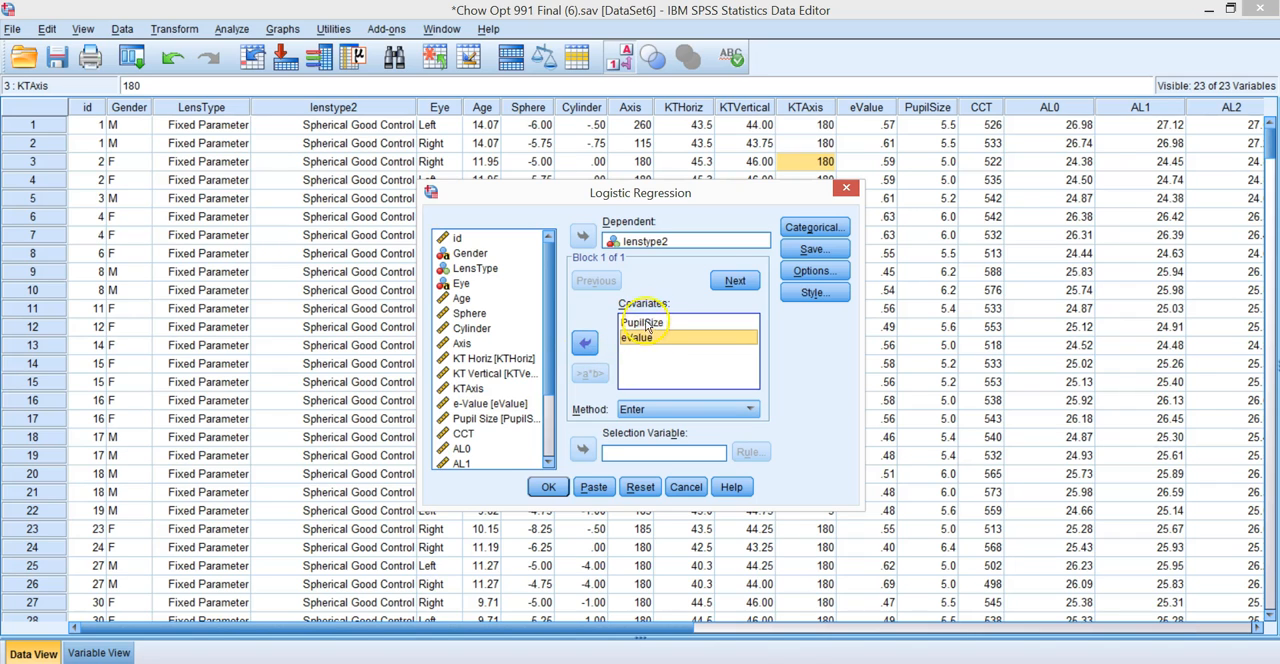
left_click(679, 240)
left_click(548, 487)
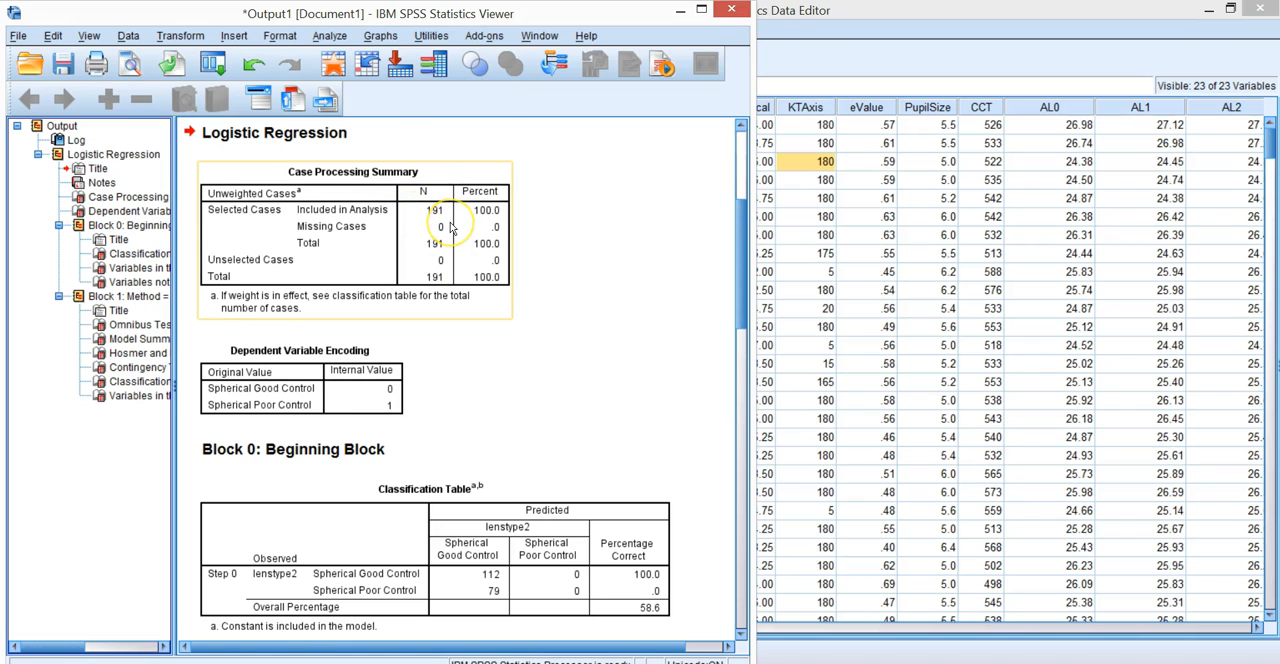
- Examine the logistic regression output from the case summary and Block 0 tables through the Block 1 Hosmer and Lemeshow and classification tables
scroll(450, 228, "down", 3)
scroll(450, 228, "down", 3)
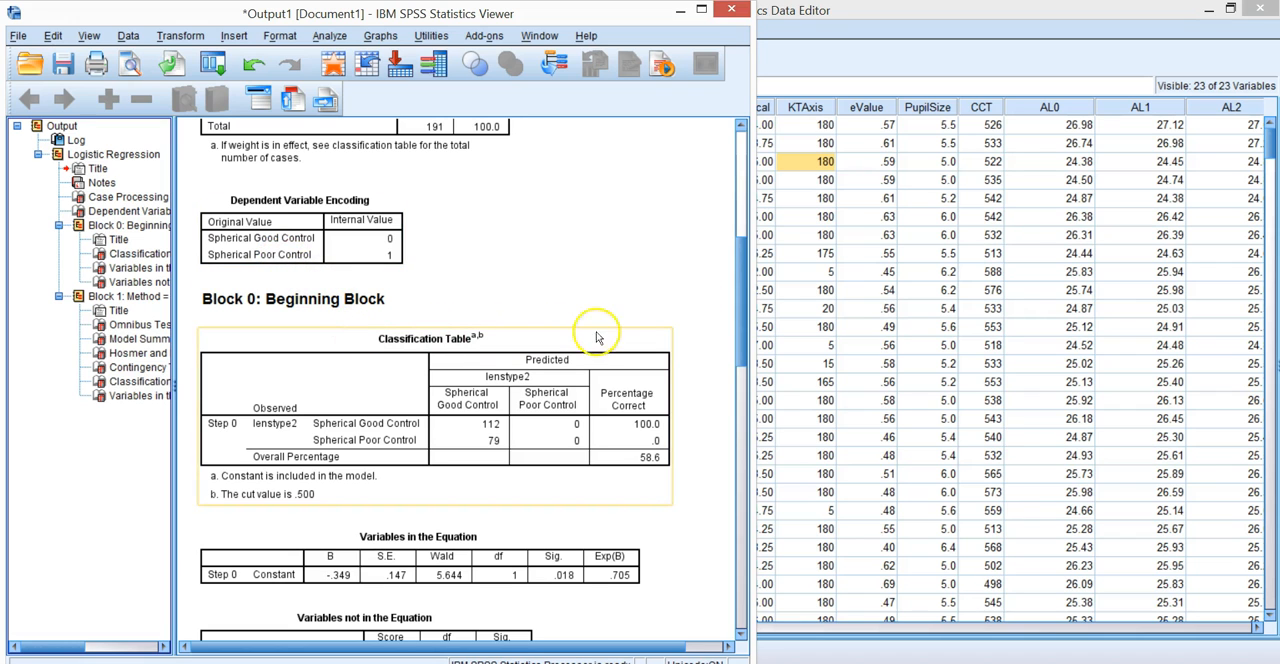
left_click_drag(741, 333, 737, 363)
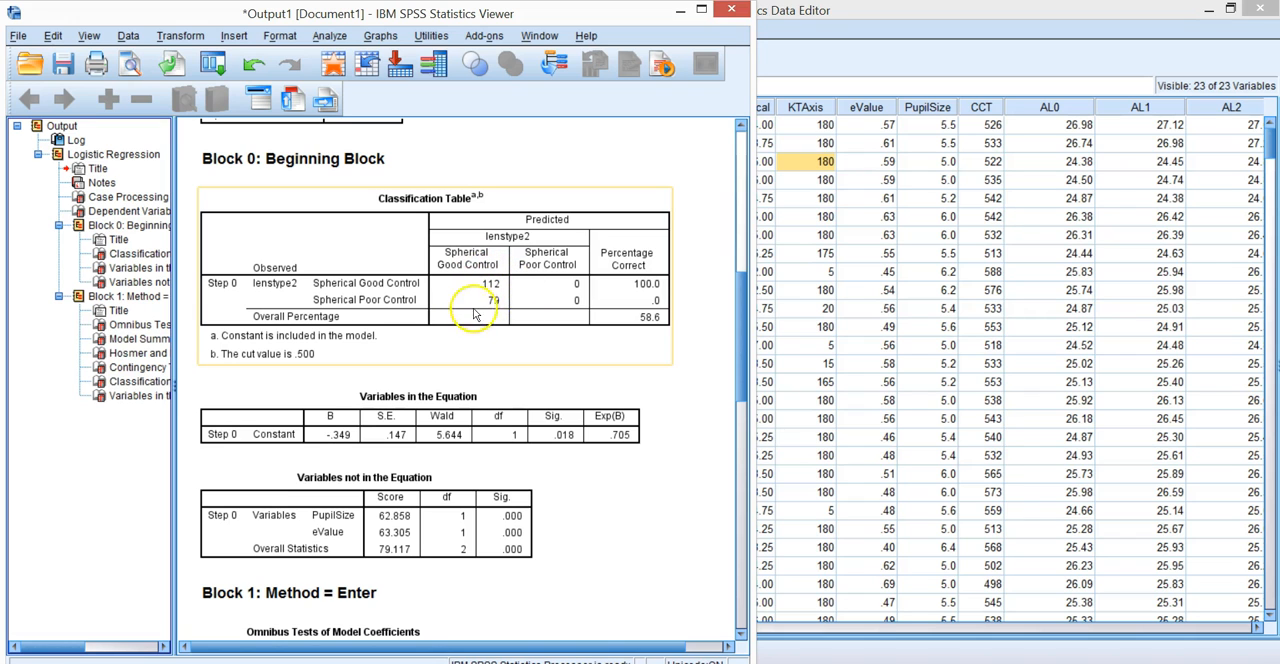
scroll(481, 333, "down", 5)
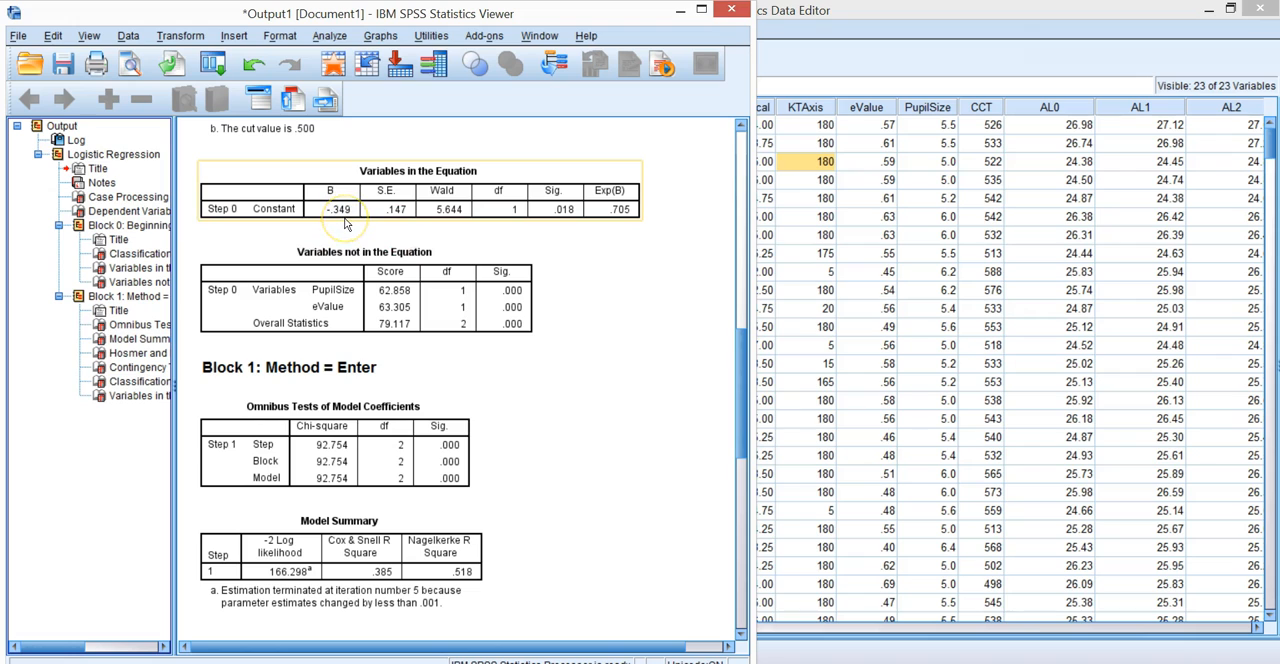
left_click(395, 252)
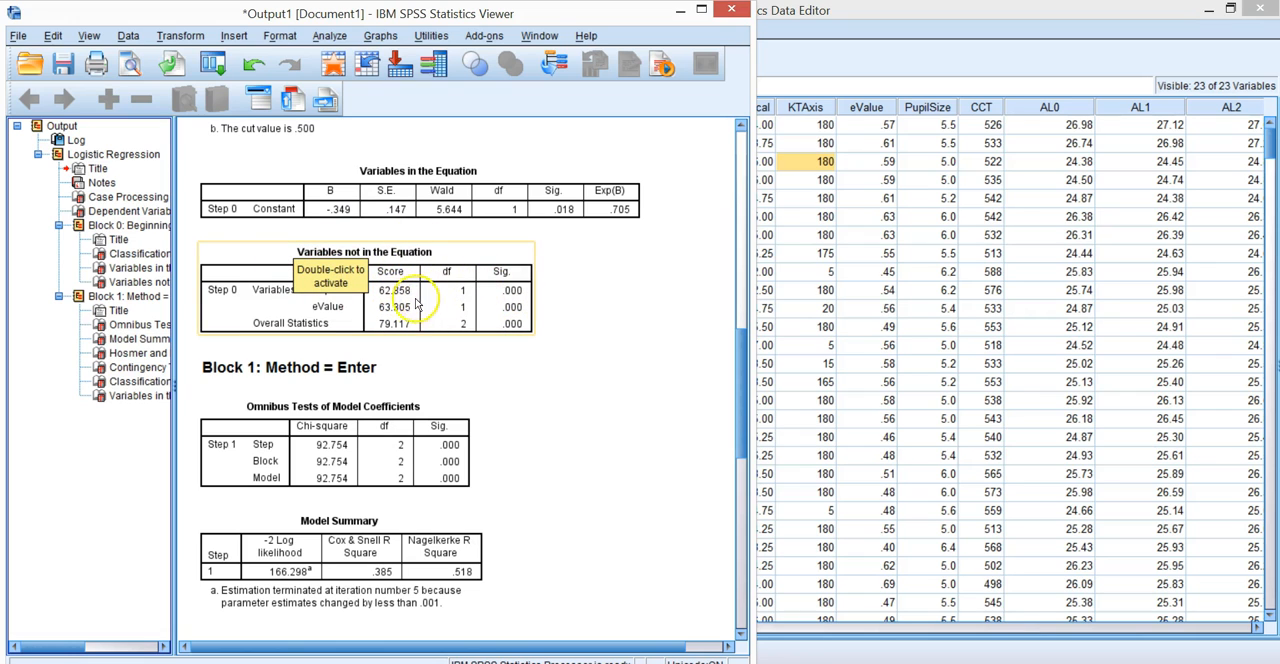
left_click(322, 289)
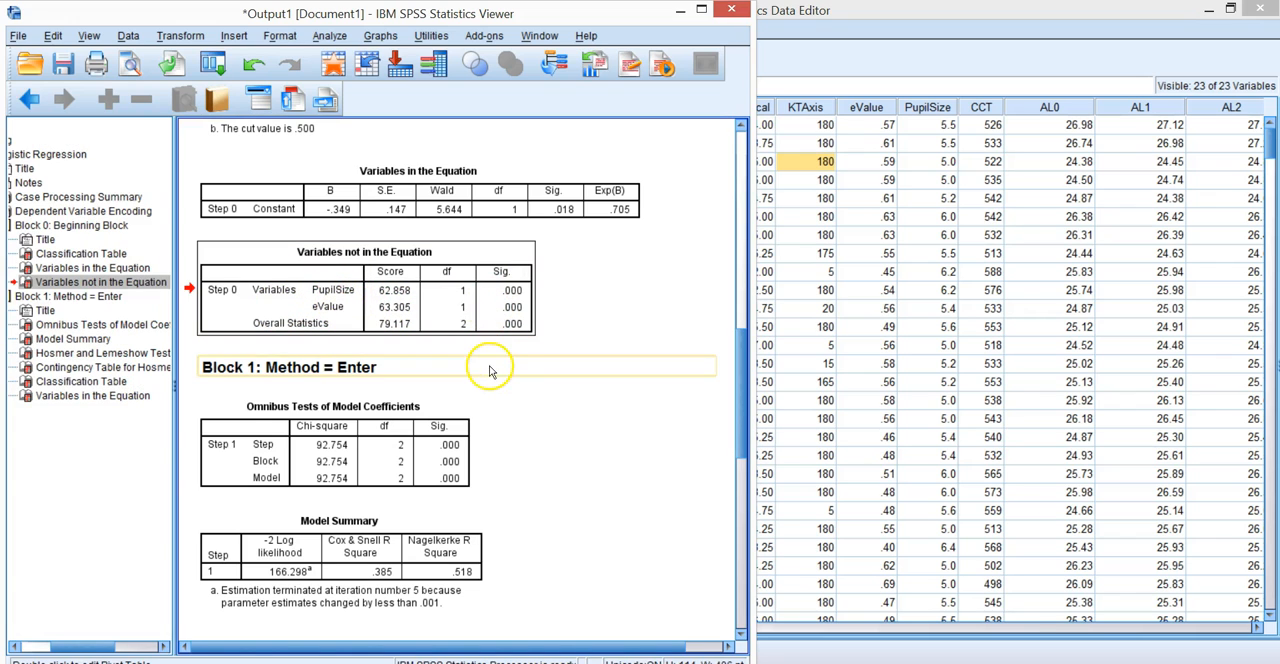
left_click_drag(737, 400, 733, 520)
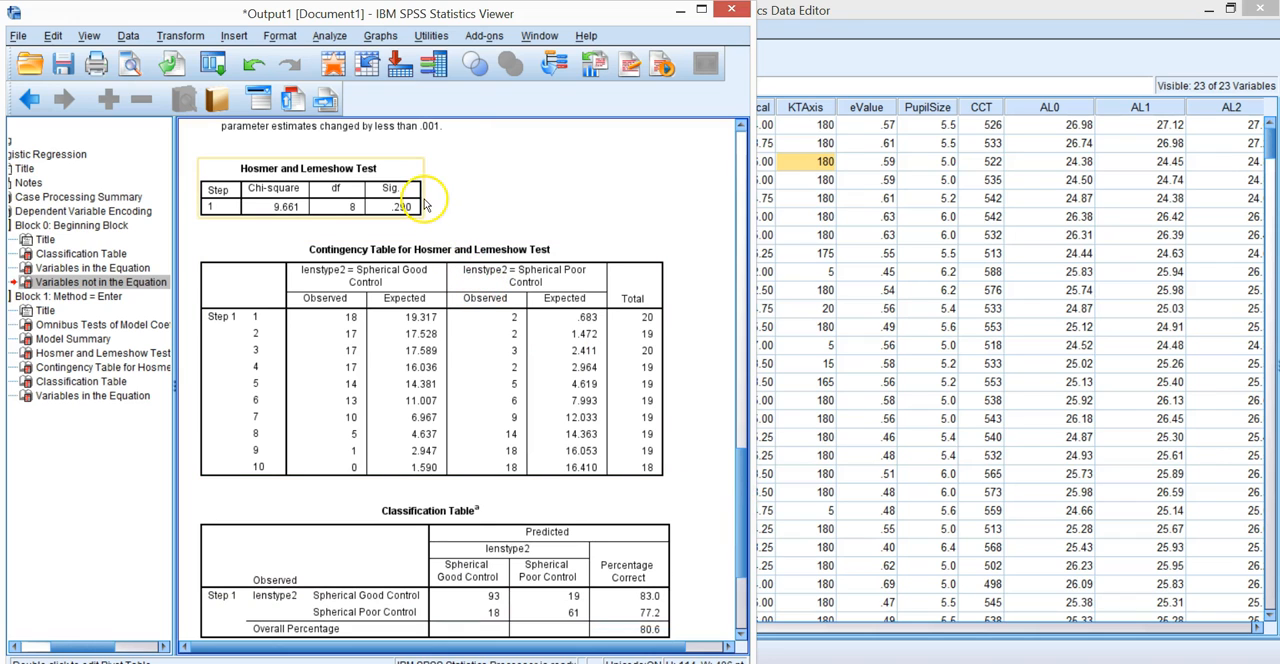
- Rerun the binary logistic regression with Hosmer-Lemeshow goodness-of-fit and a 95% CI for exp(B) included in its options
left_click(330, 36)
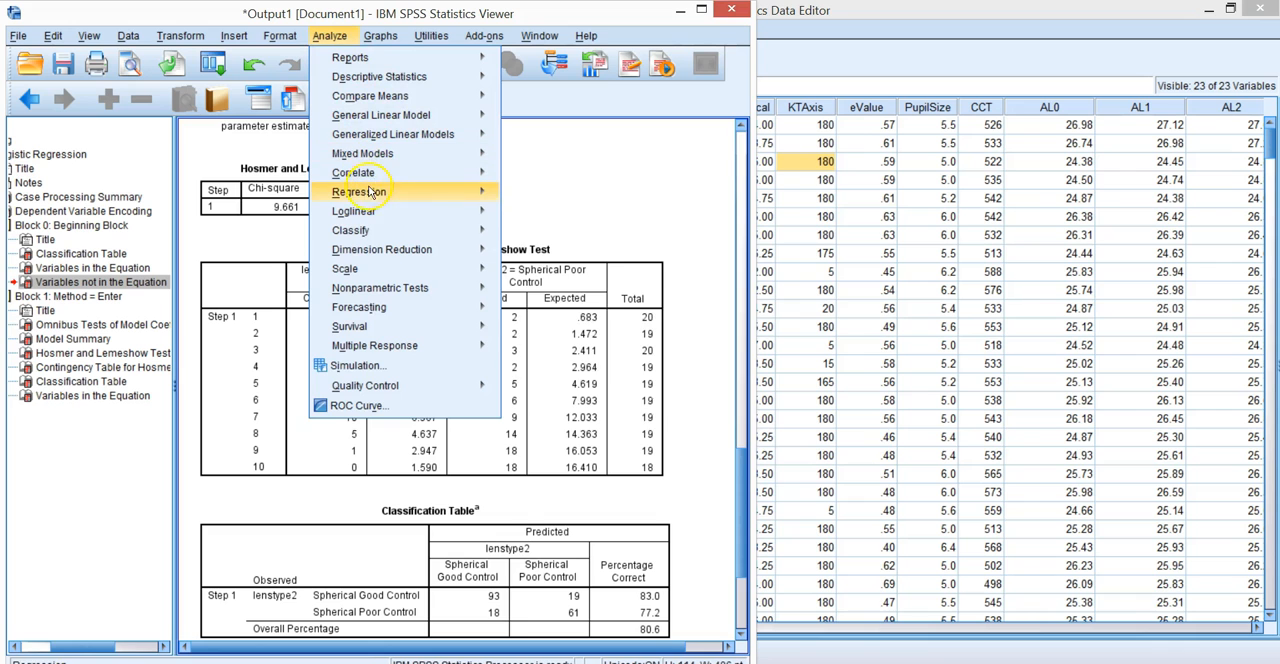
mouse_move(370, 195)
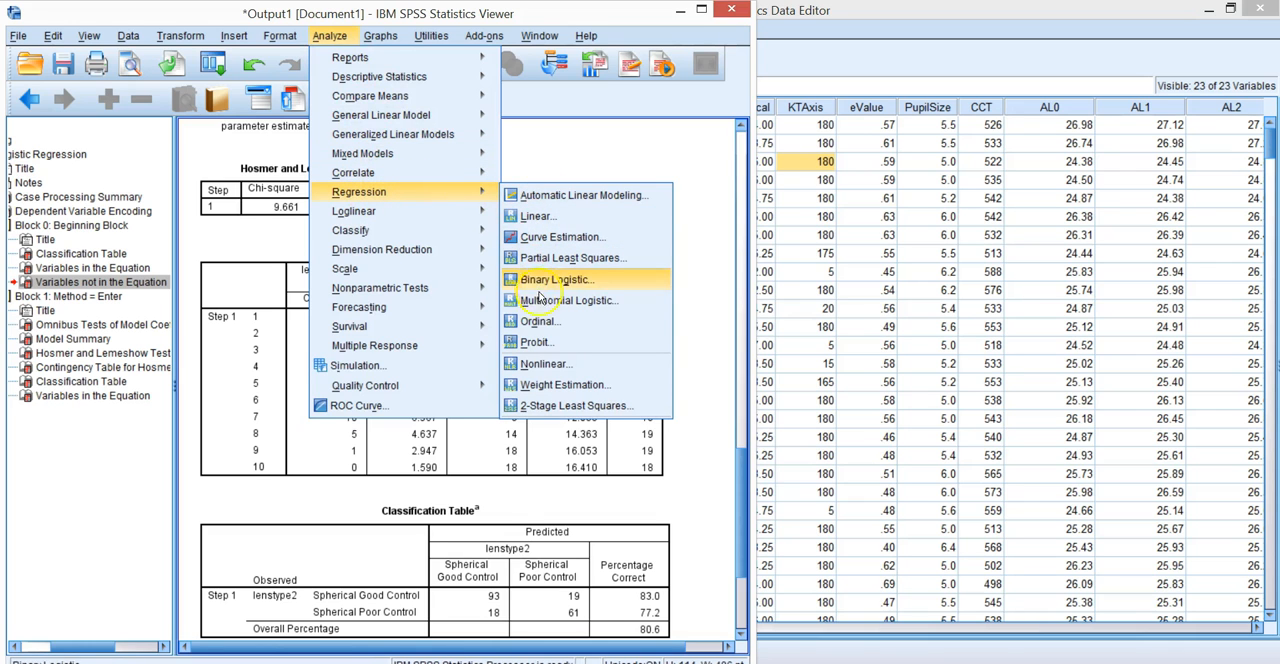
left_click(552, 281)
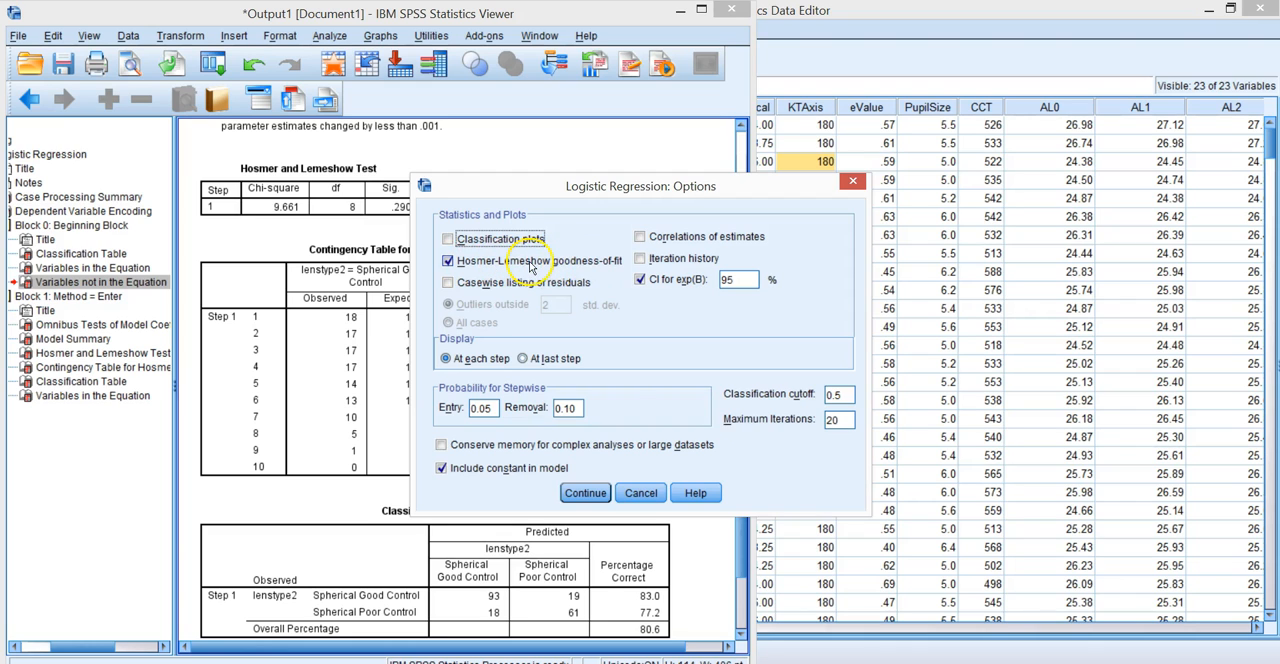
left_click(585, 493)
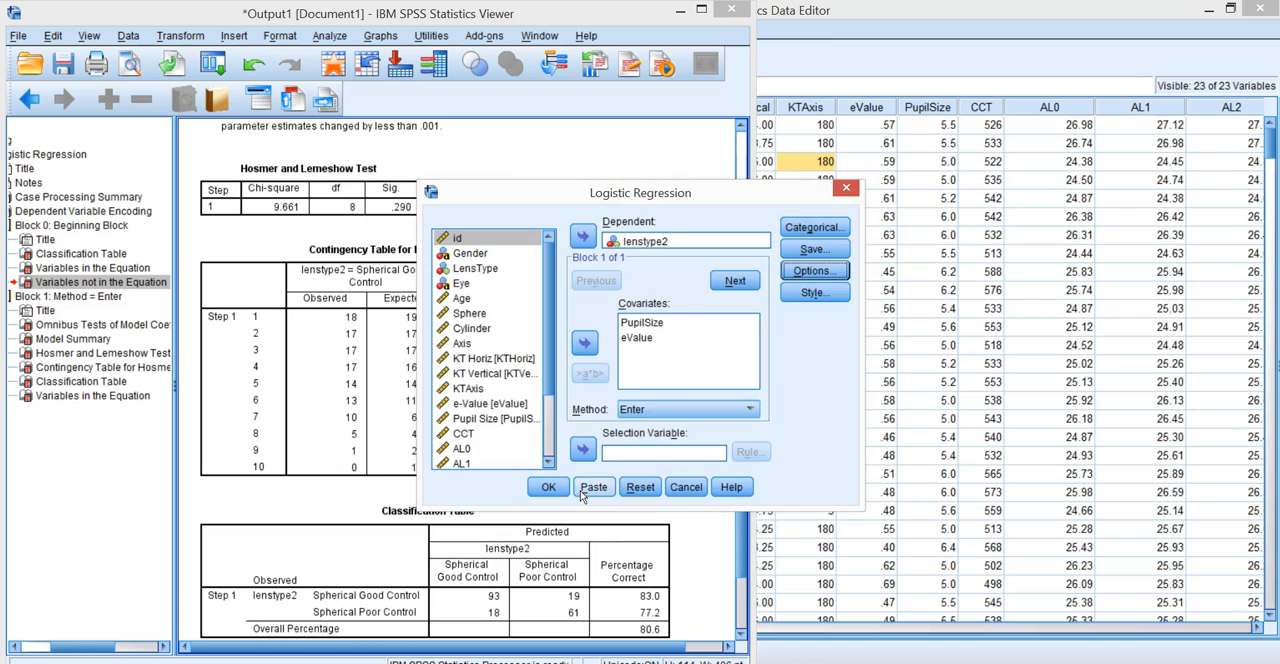
left_click(548, 487)
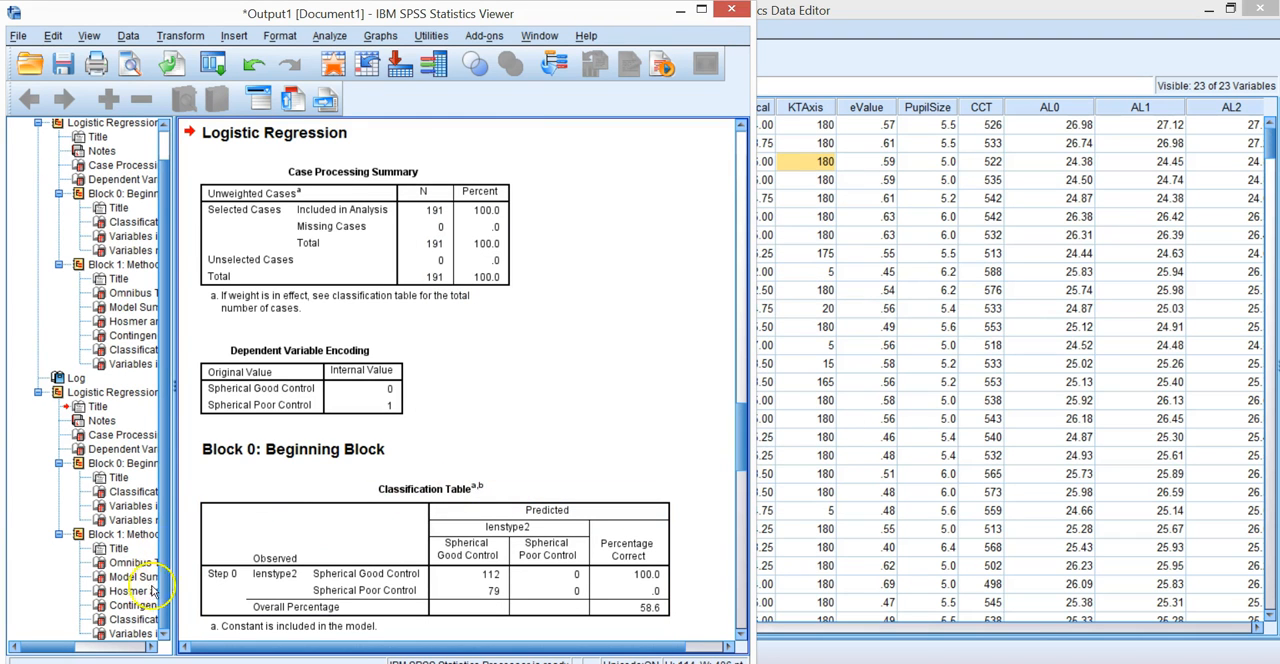
- Examine the rerun's Block 1 results, covering the omnibus tests, Model Summary, and Hosmer and Lemeshow tables
left_click_drag(734, 463, 737, 557)
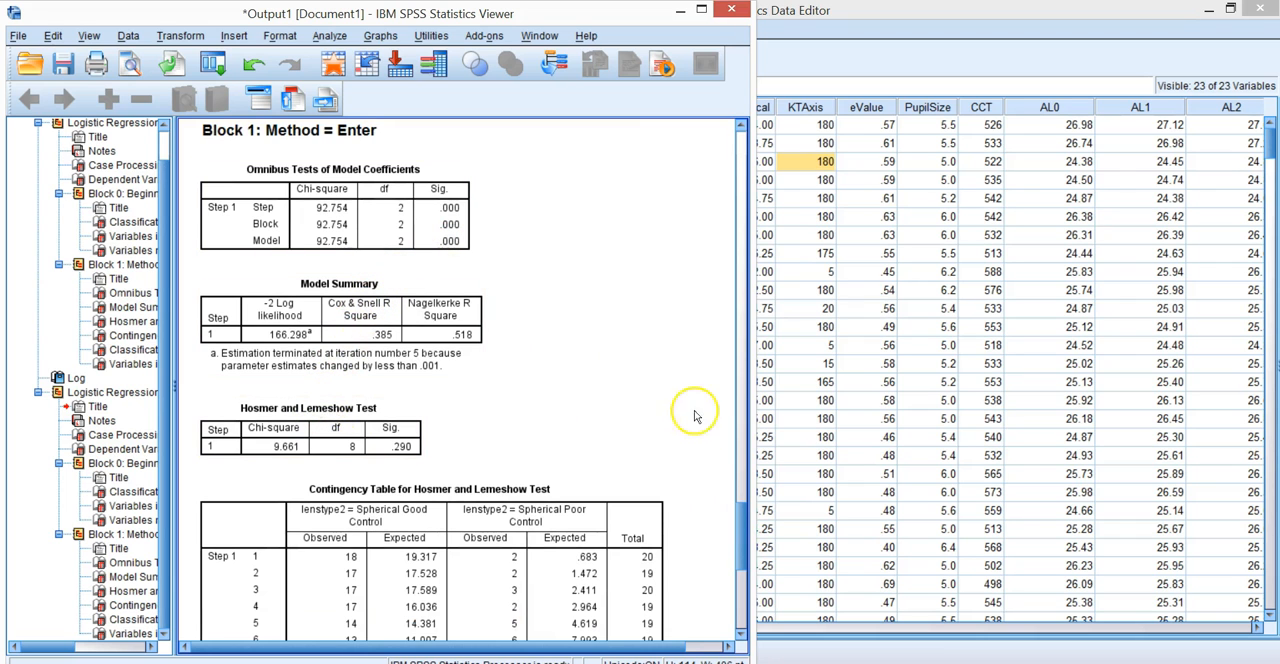
mouse_move(744, 543)
left_mouse_down()
mouse_move(742, 618)
mouse_move(740, 544)
left_mouse_up()
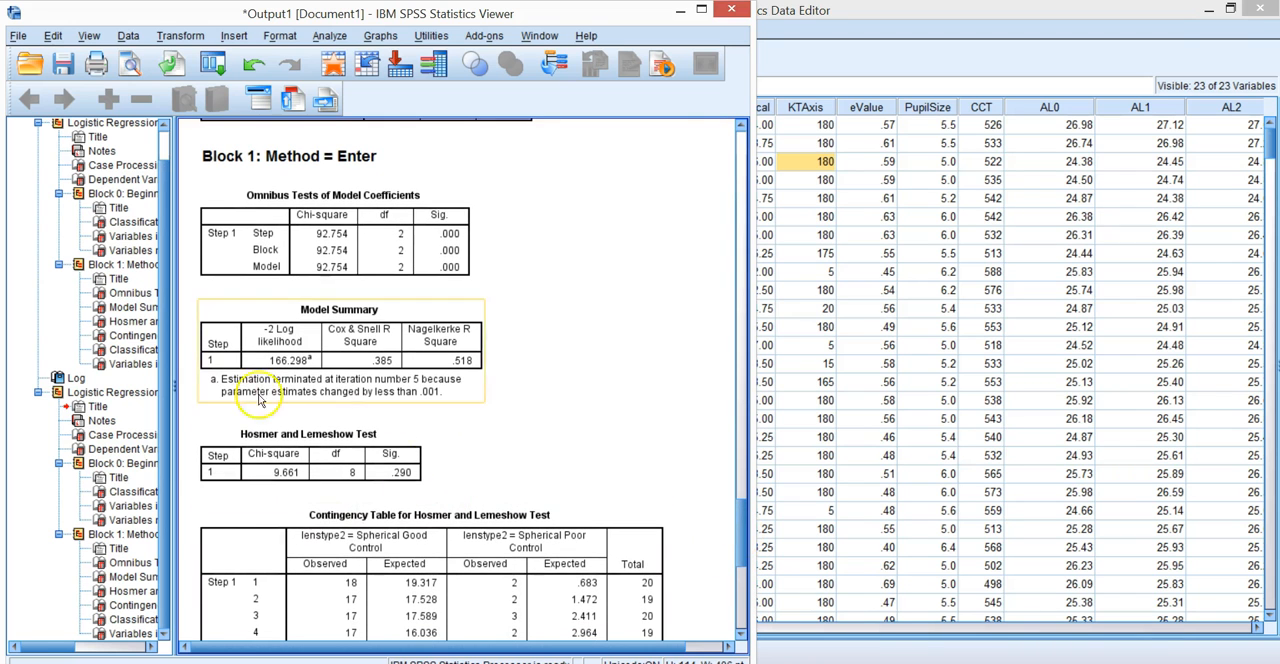
left_click(420, 490)
left_click(483, 495)
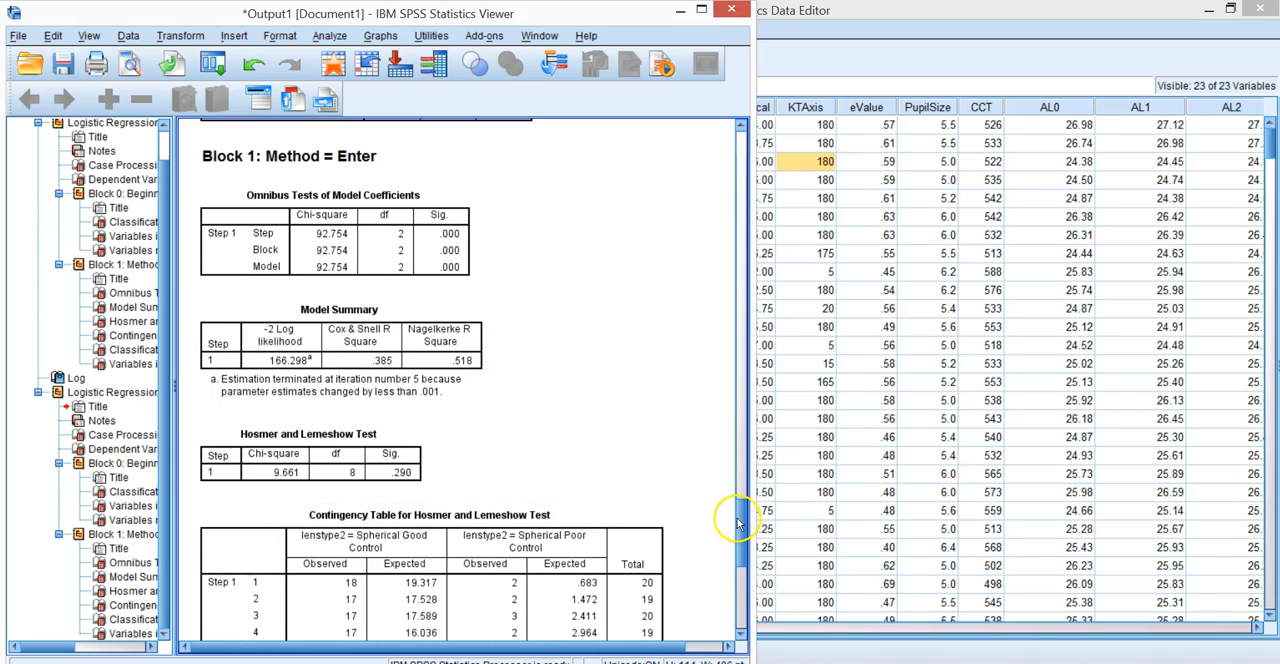
scroll(740, 520, "down", 3)
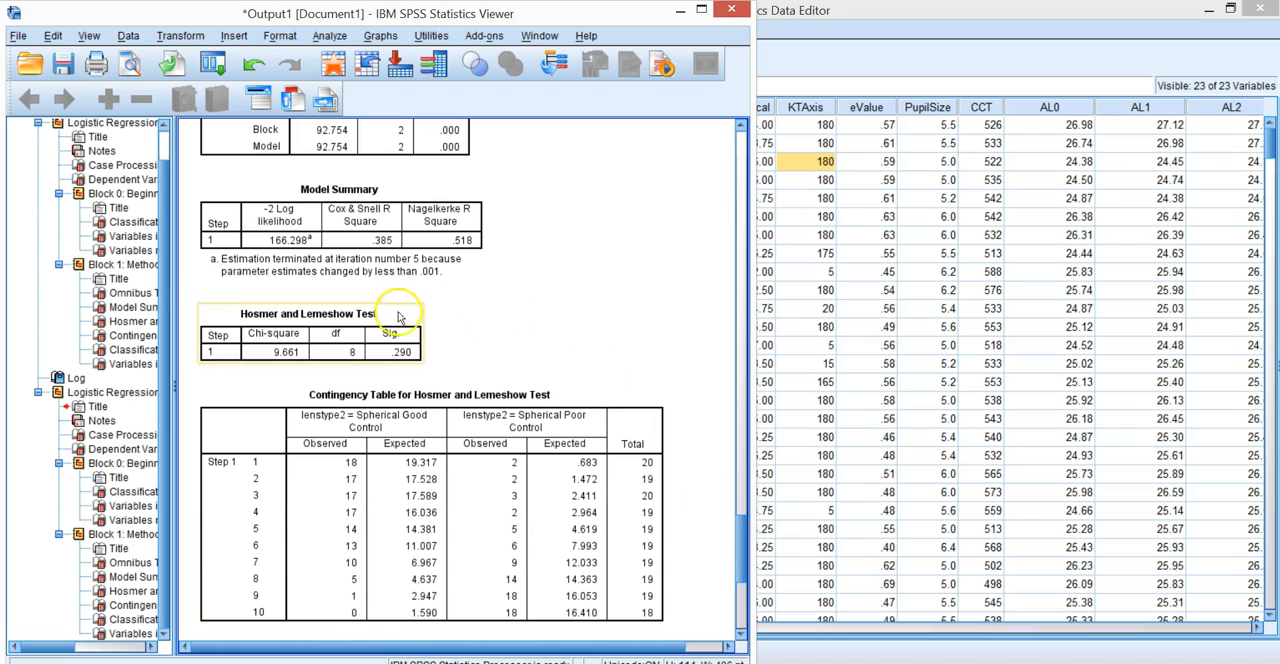
left_click(231, 258)
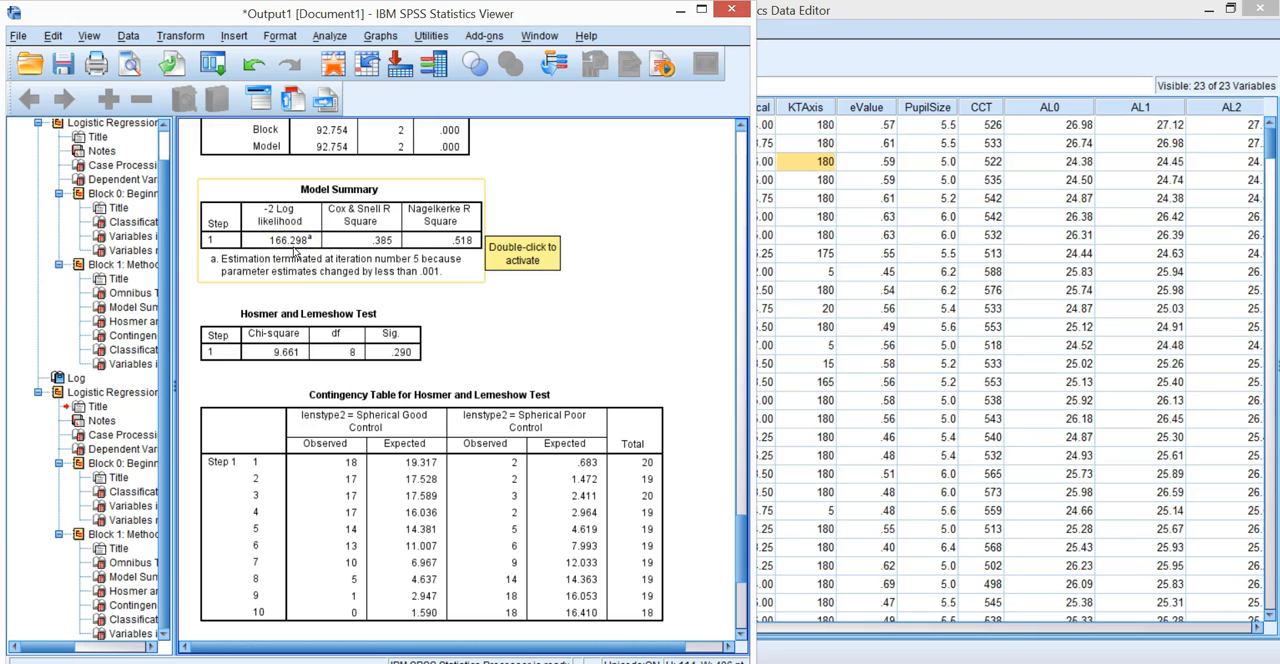
- Examine the Hosmer and Lemeshow contingency table and the Block 1 Classification Table of the rerun
scroll(295, 252, "down", 3)
scroll(295, 252, "down", 3)
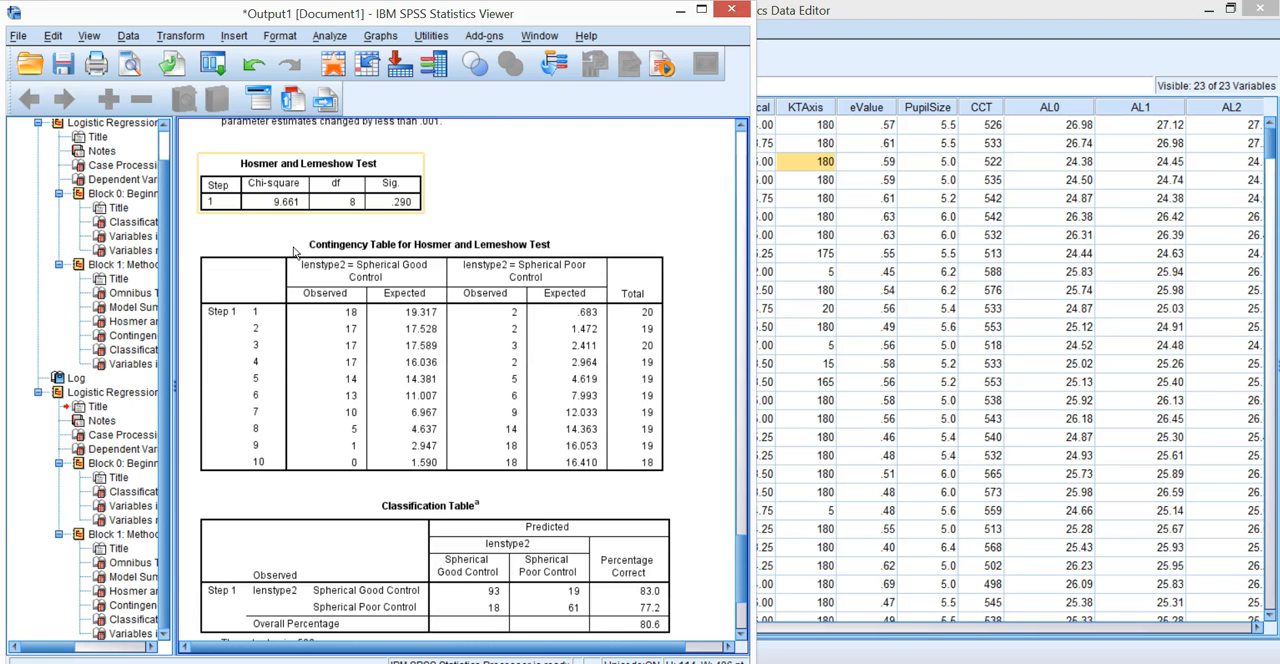
scroll(293, 250, "down", 8)
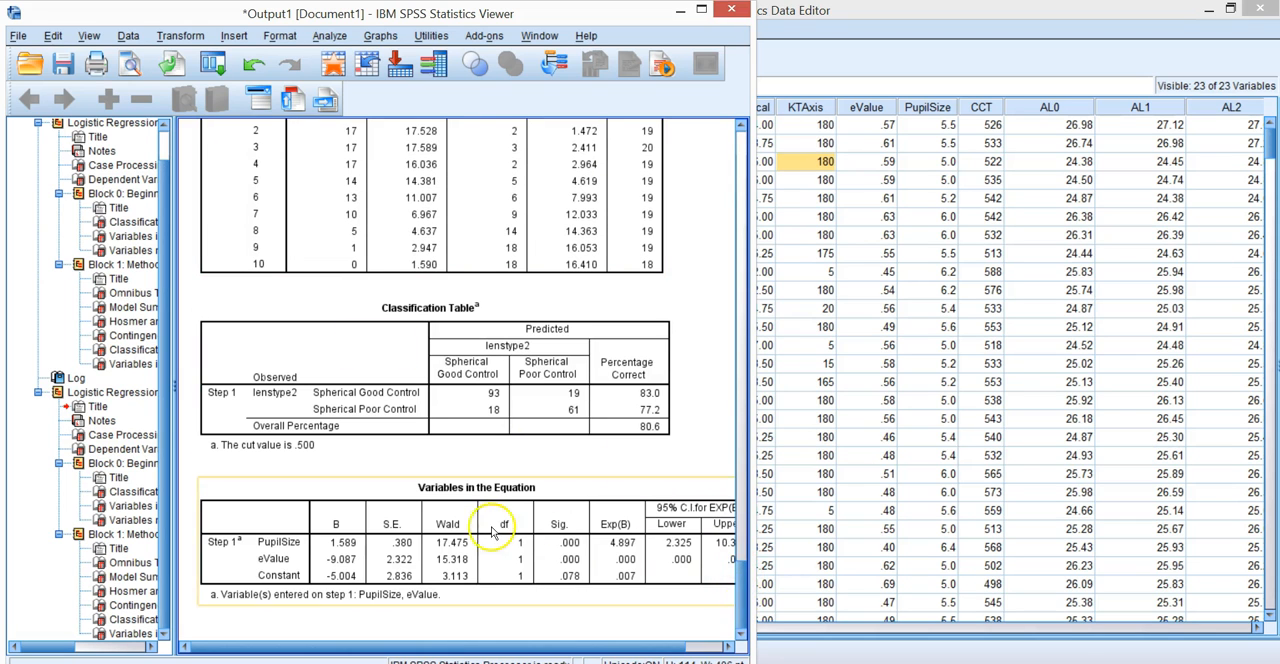
left_click(340, 440)
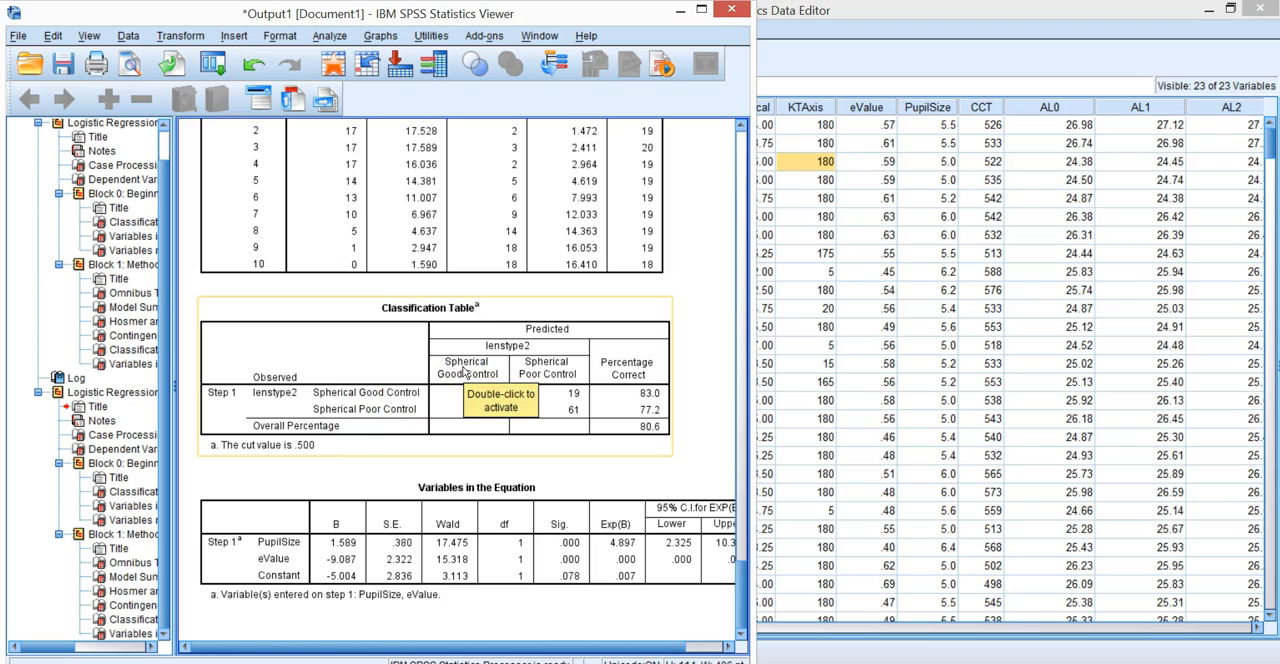
left_click(575, 505)
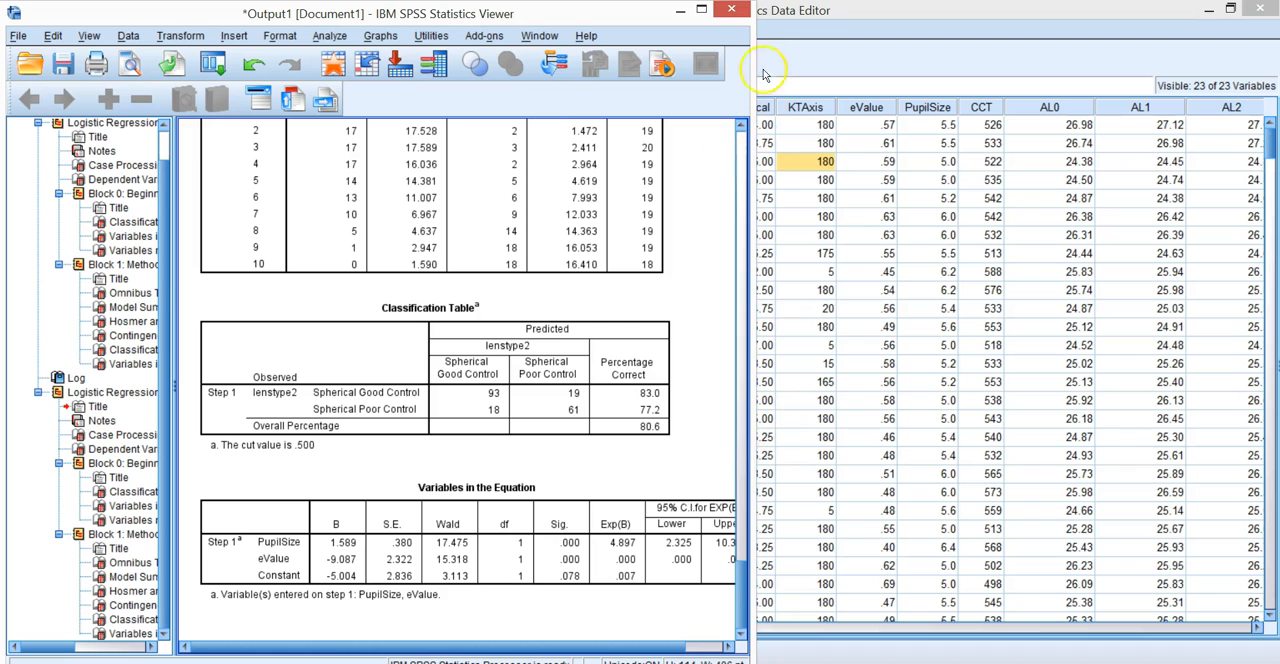
- Widen the output viewer window and examine the full Variables in the Equation table, including the 95% C.I. for EXP(B)
left_click_drag(754, 66, 897, 68)
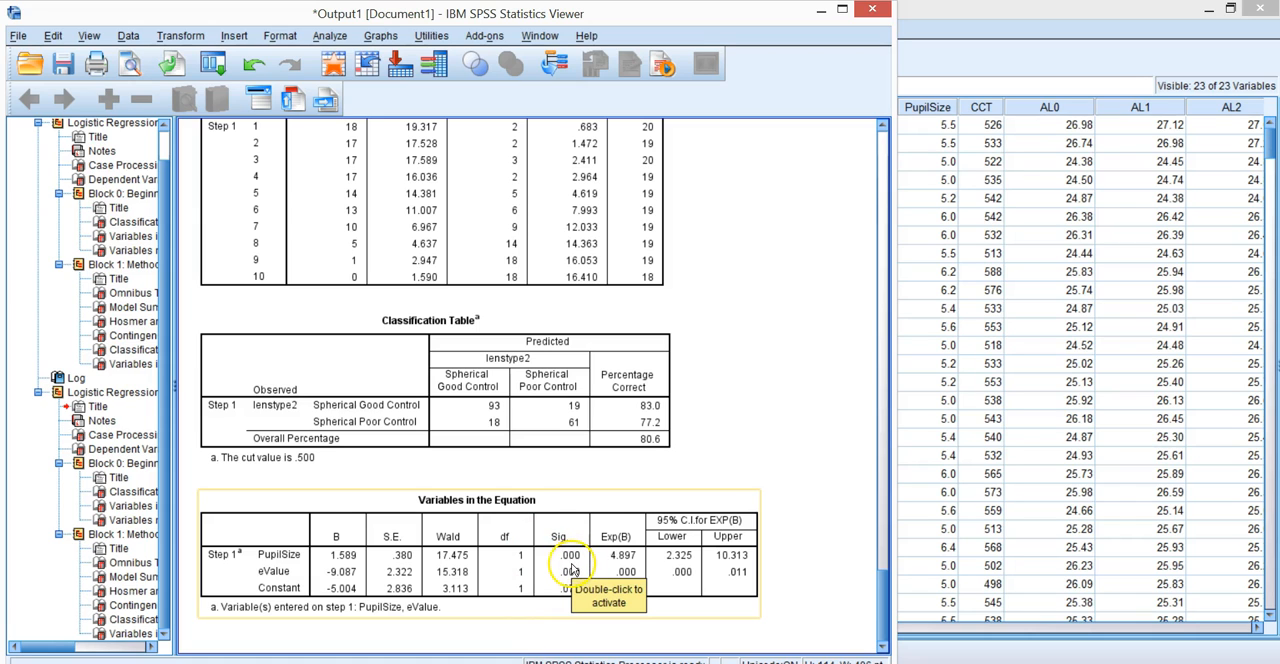
left_click(665, 645)
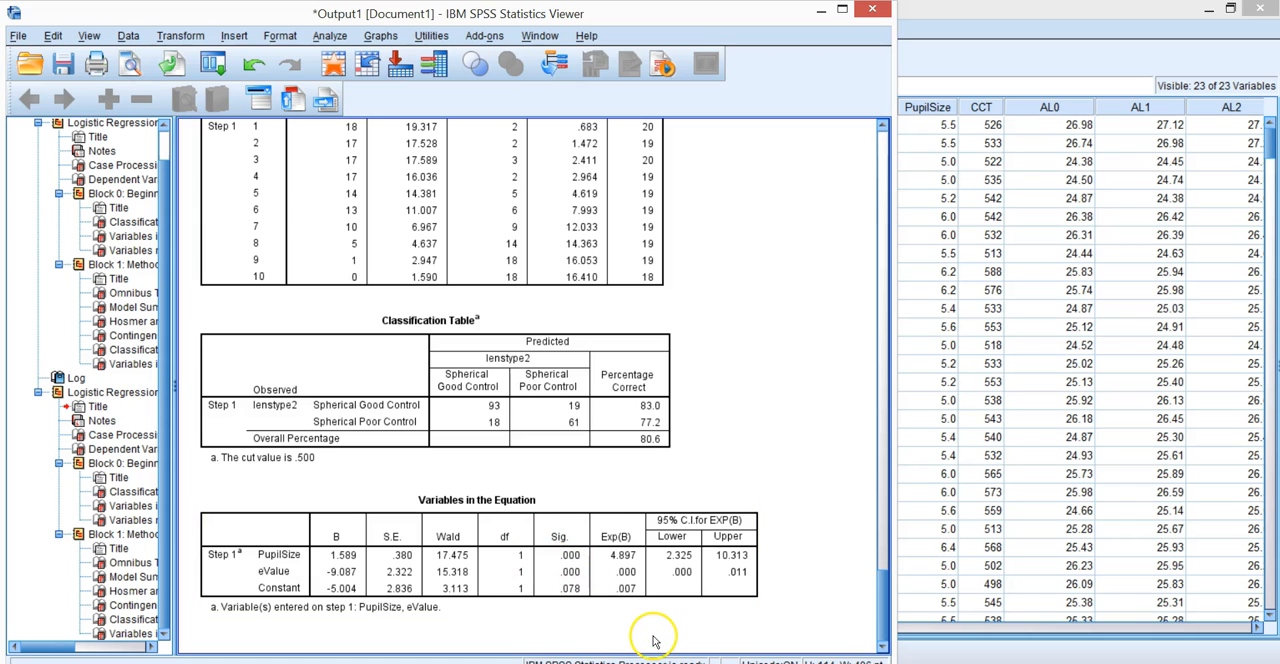
left_click(628, 572)
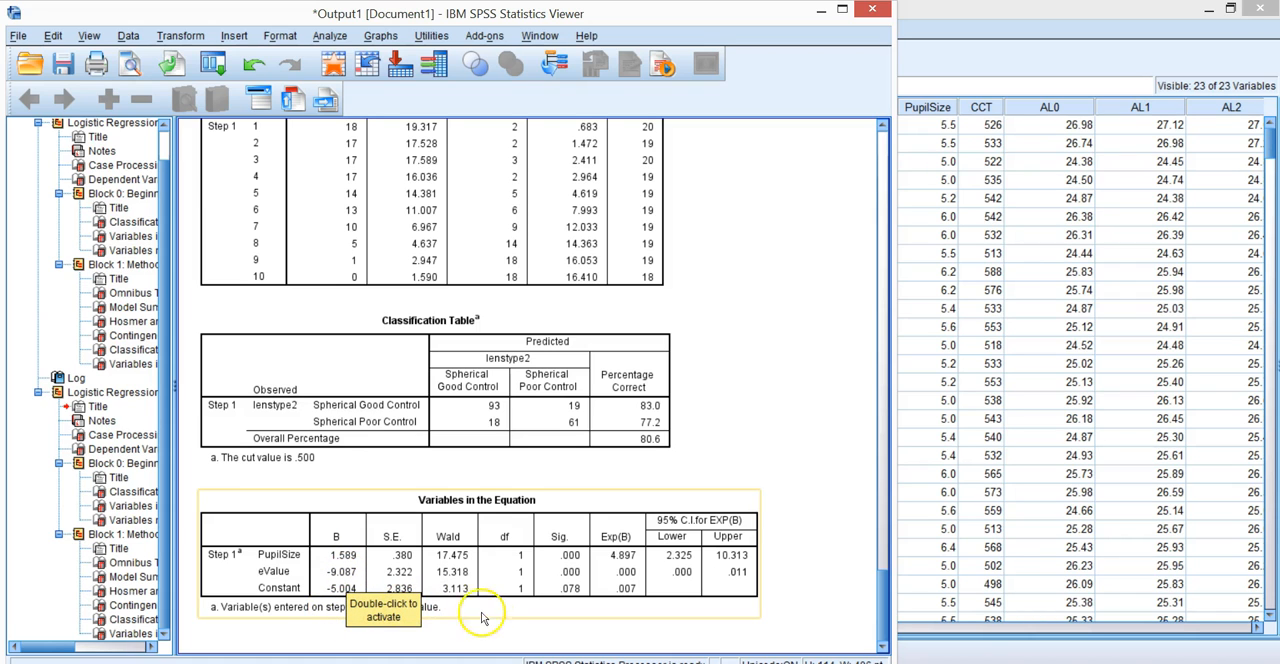
scroll(490, 621, "up", 1)
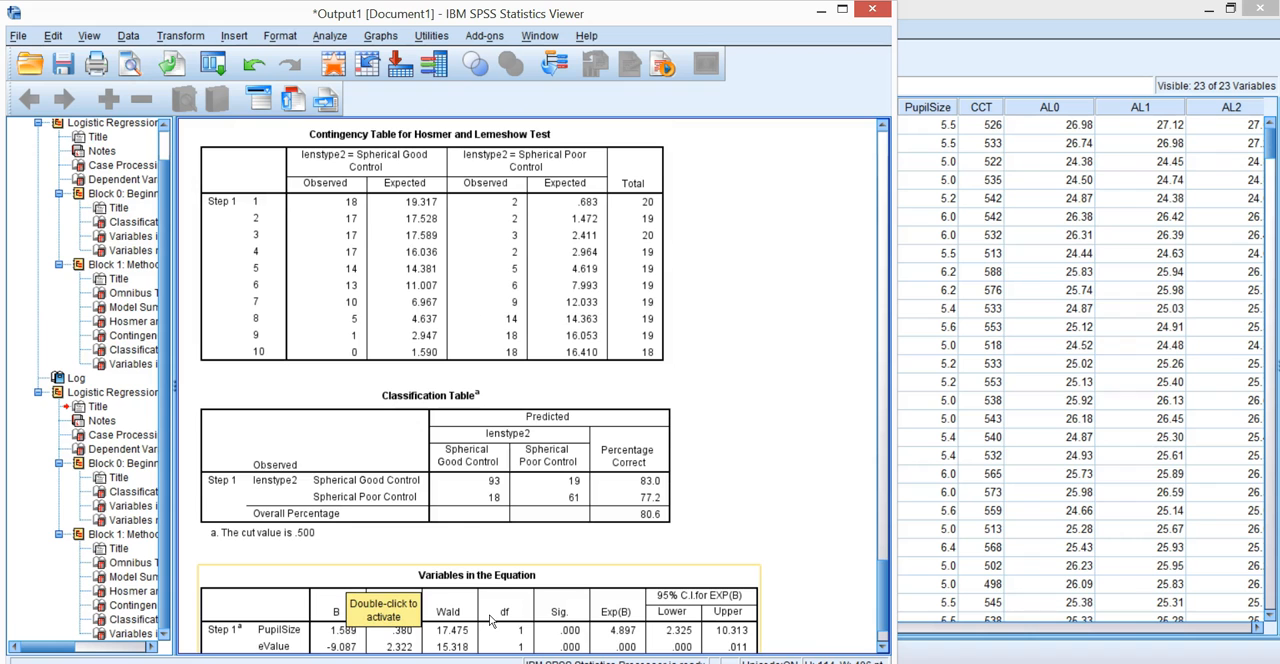
scroll(490, 621, "up", 2)
scroll(490, 621, "down", 3)
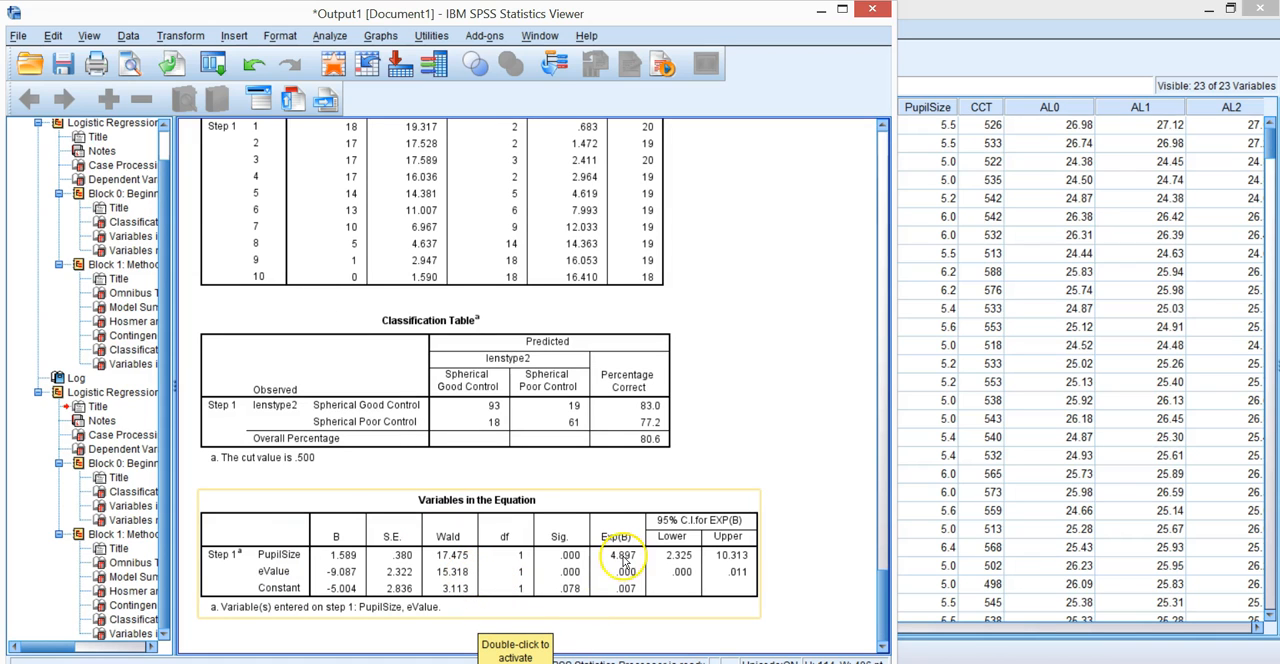
- Copy the Variables in the Equation table and paste it into a new sheet of the KTData horizontal Final Excel workbook at A3
right_click(270, 526)
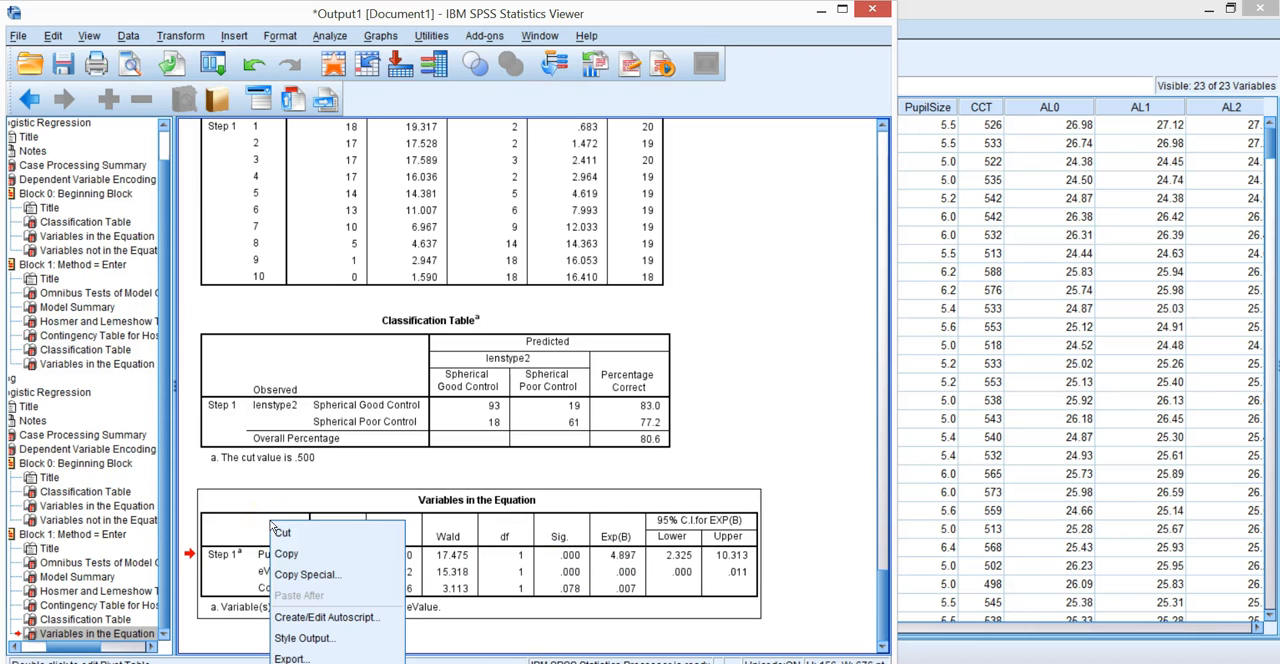
left_click(286, 556)
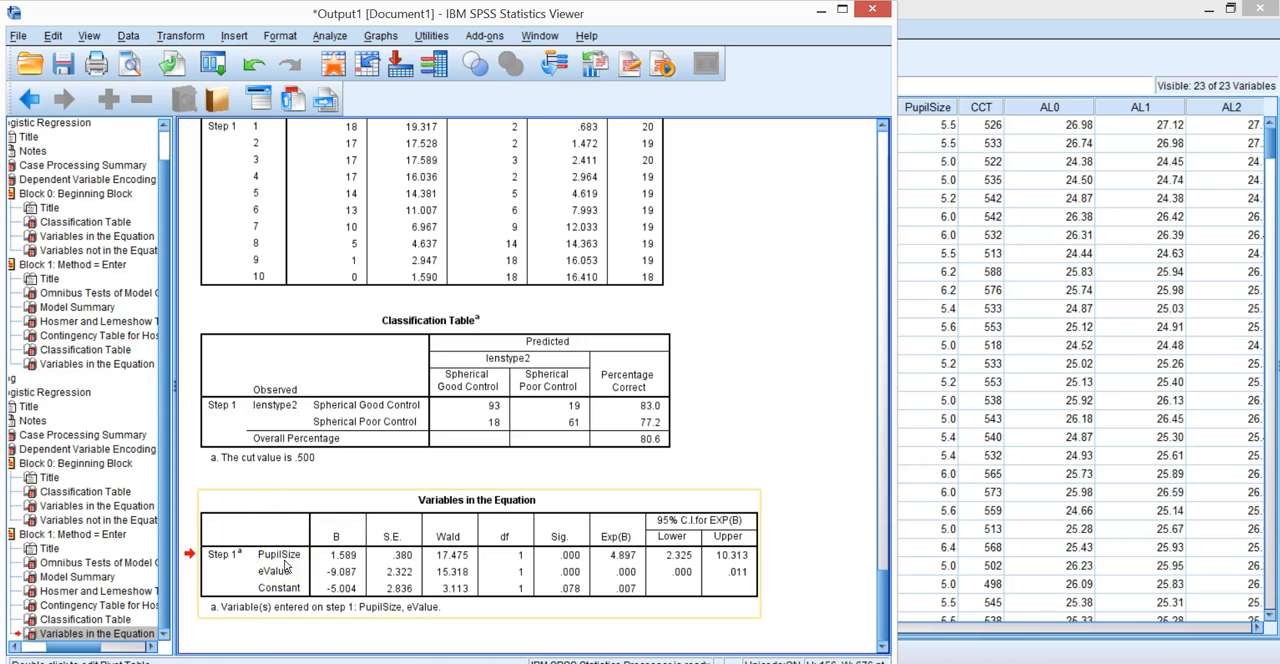
left_click(526, 662)
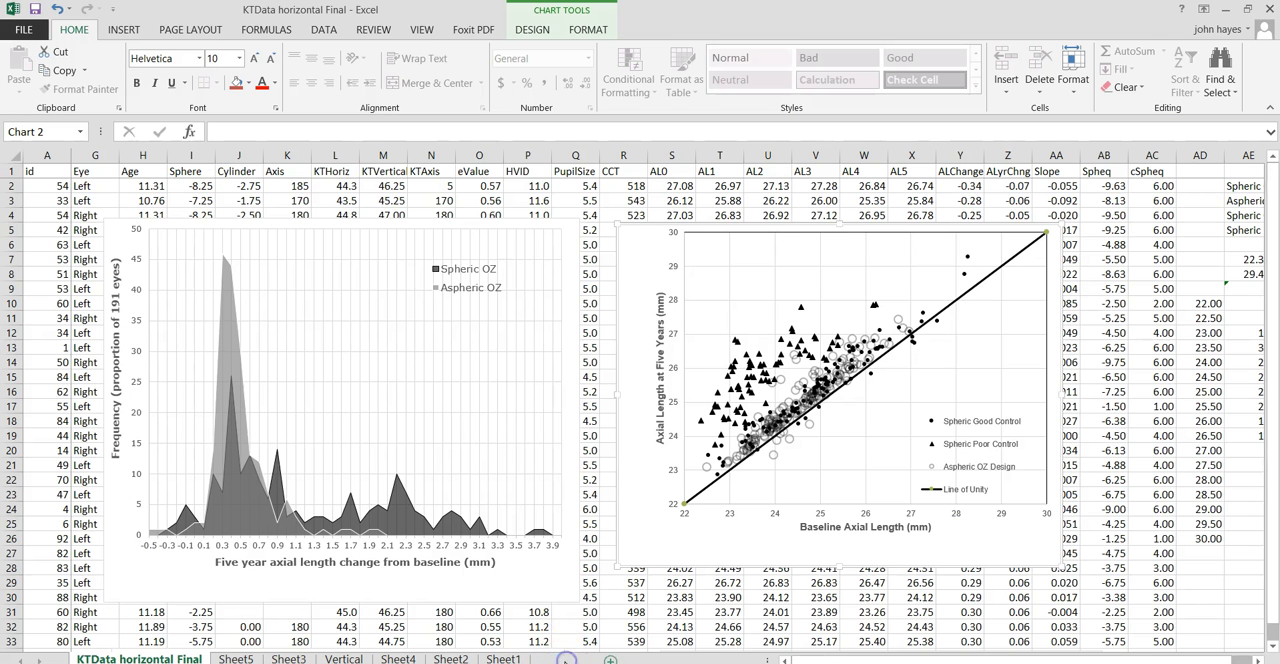
left_click(561, 659)
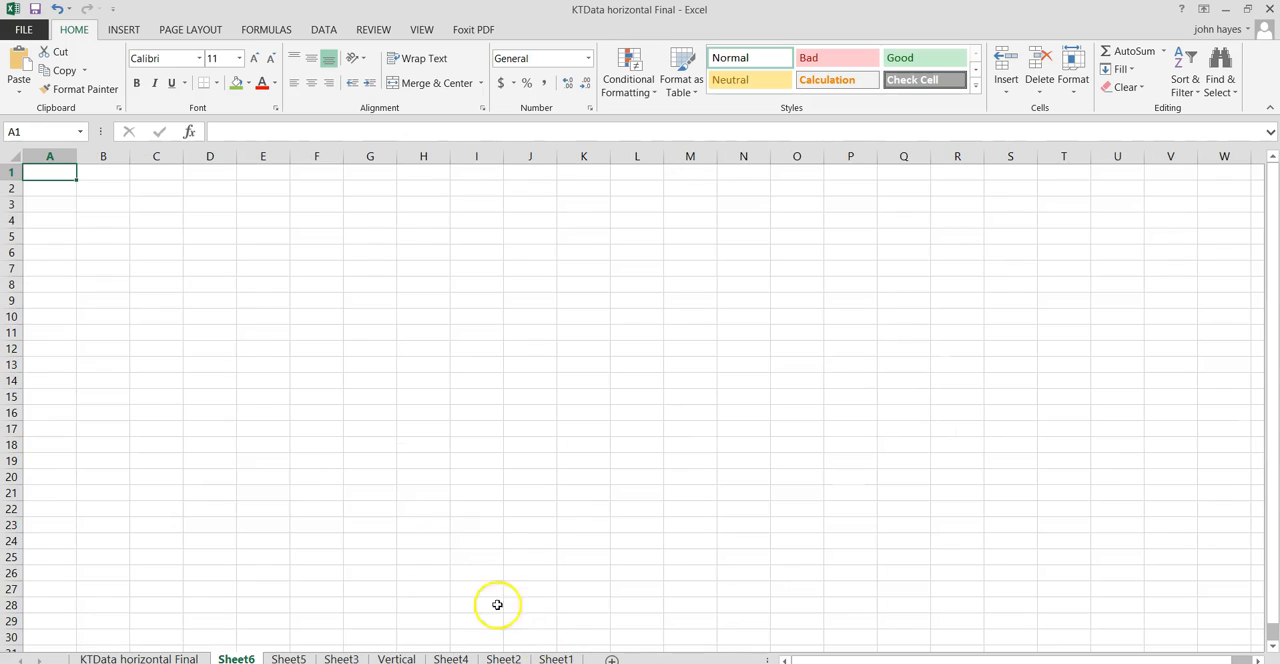
right_click(55, 203)
left_click(109, 280)
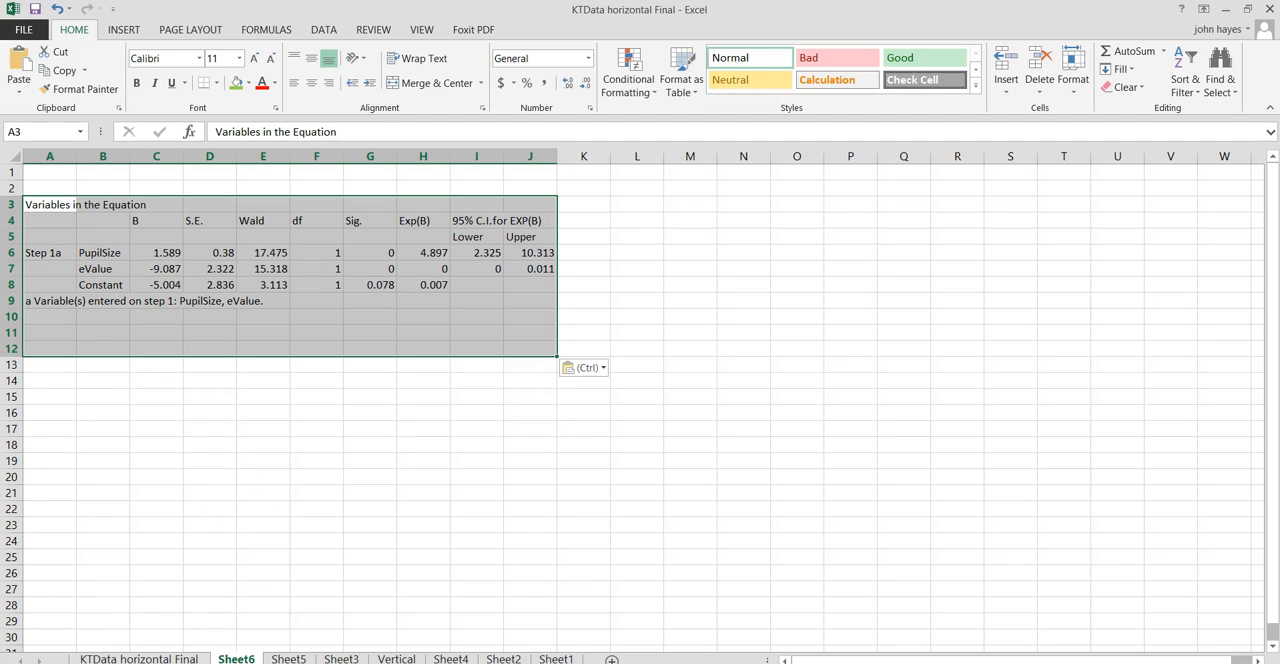
- Switch to DataSet6 in SPSS and split the file with Compare groups based on lenstype2, sorting by the grouping variable
left_click(540, 663)
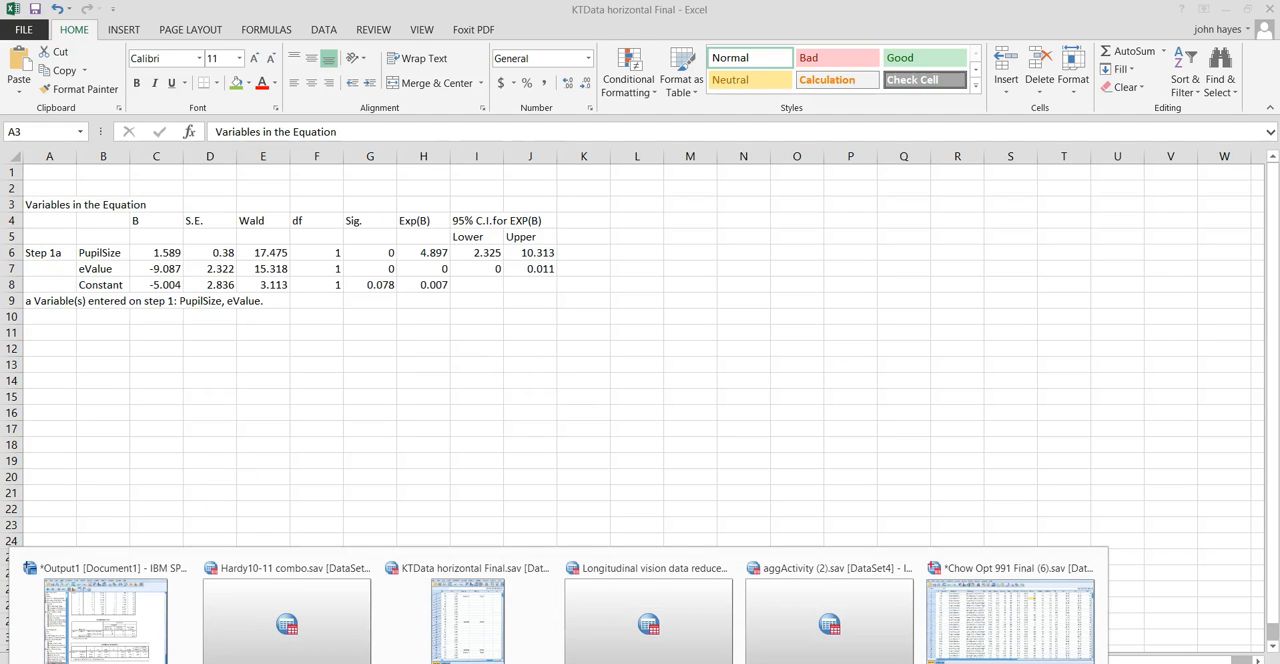
left_click(1095, 615)
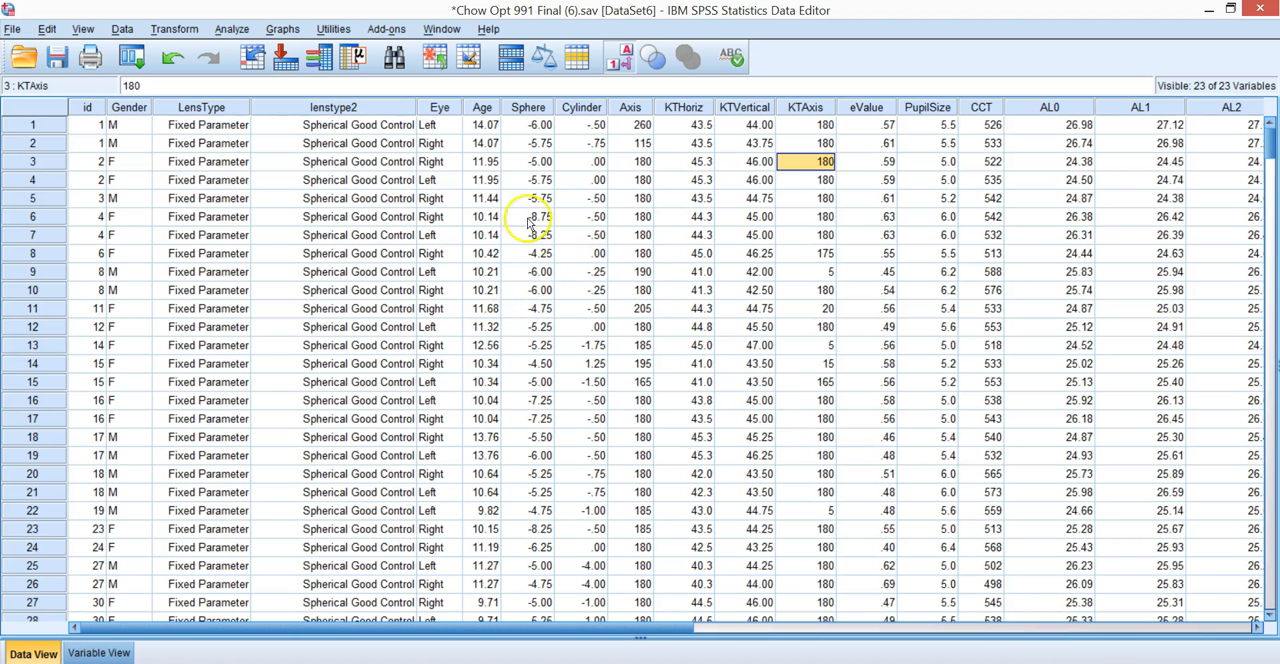
left_click(121, 29)
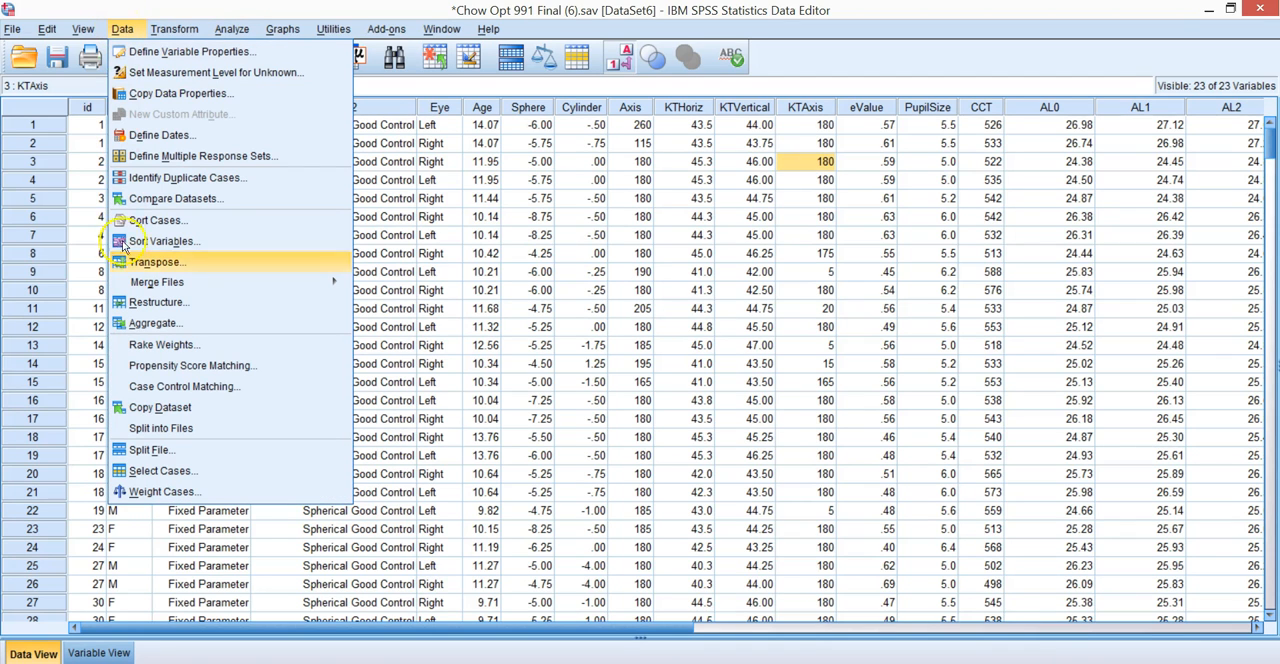
left_click(150, 450)
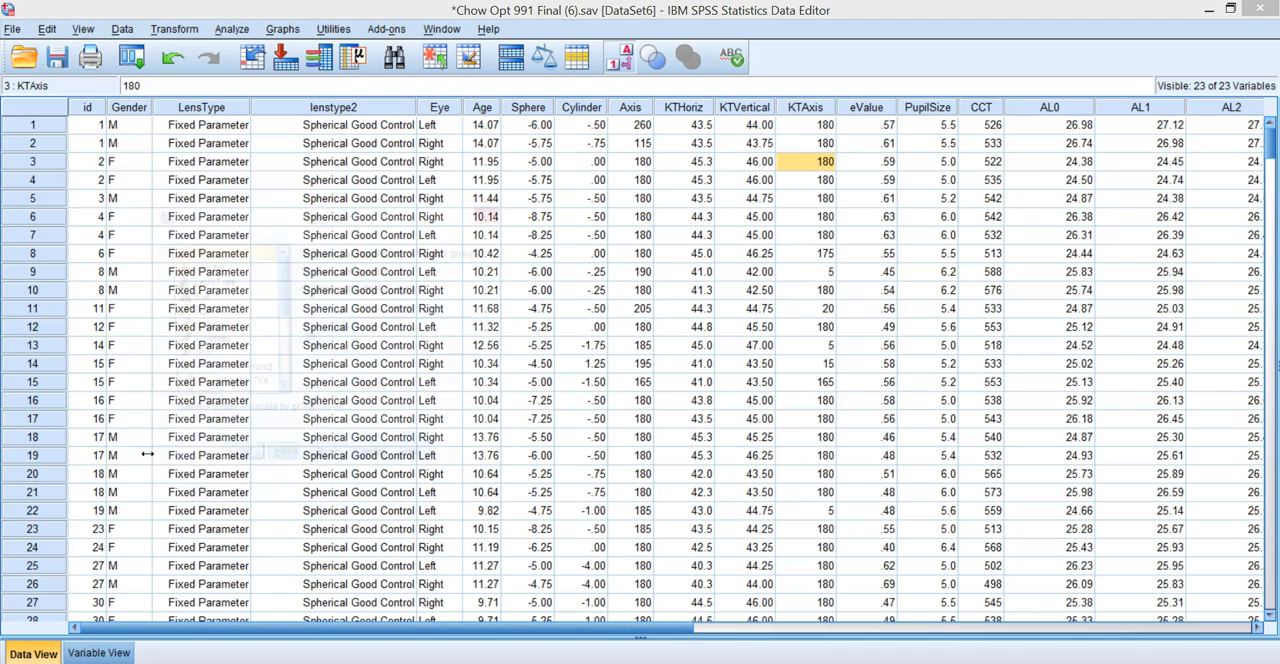
left_click(304, 271)
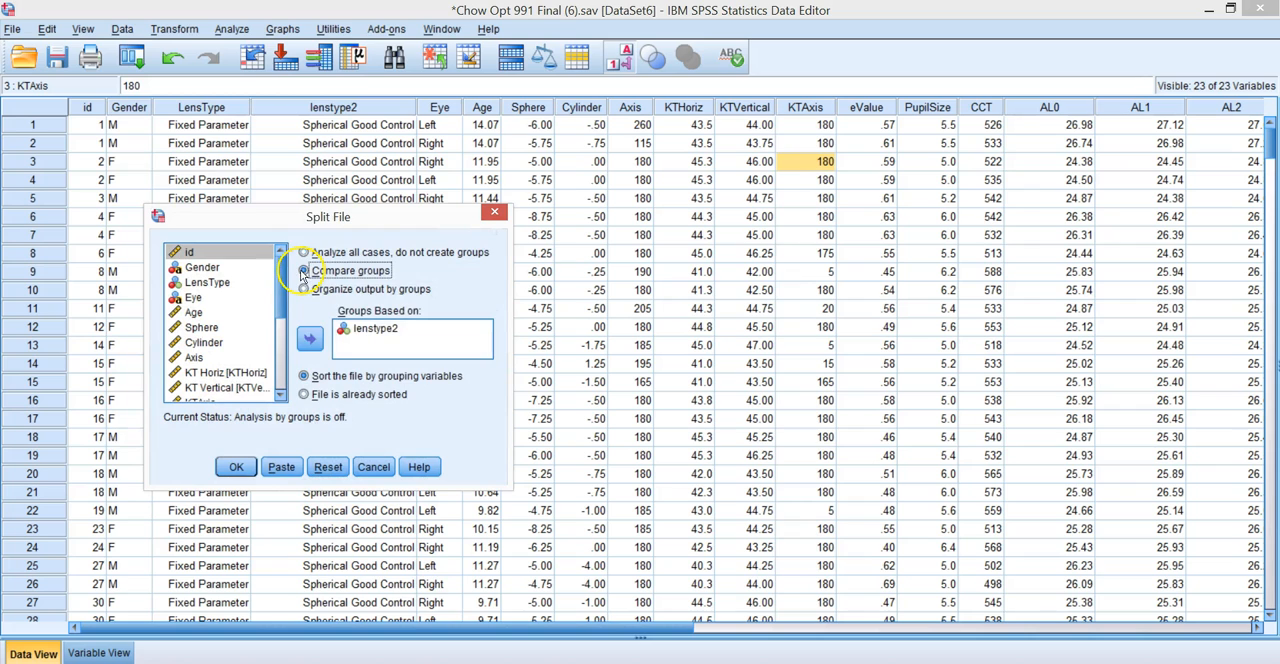
left_click(376, 332)
left_click(311, 341)
left_click(311, 341)
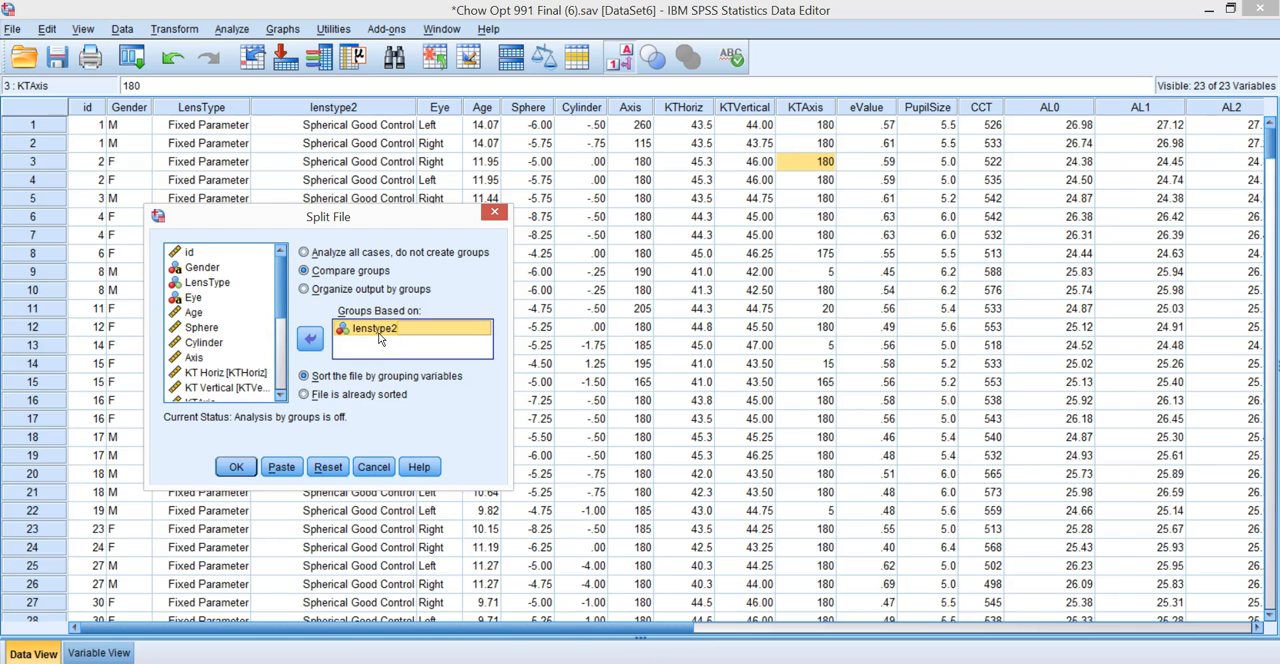
left_click(234, 469)
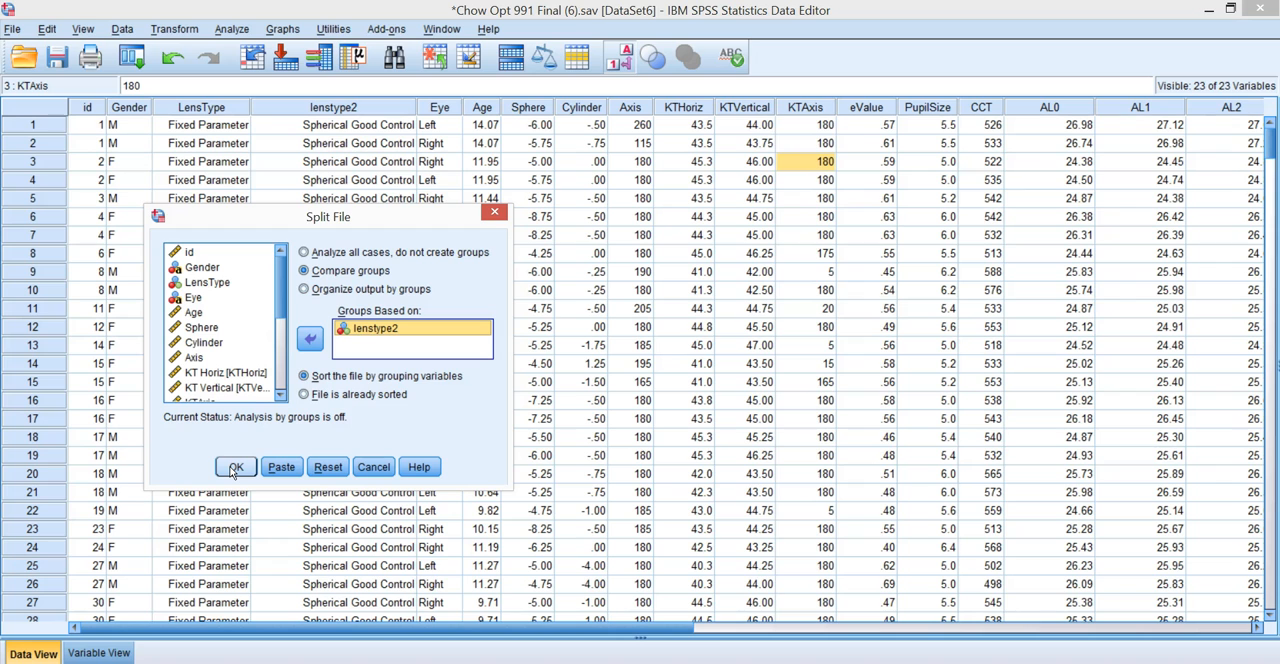
left_click(234, 469)
left_click(279, 433)
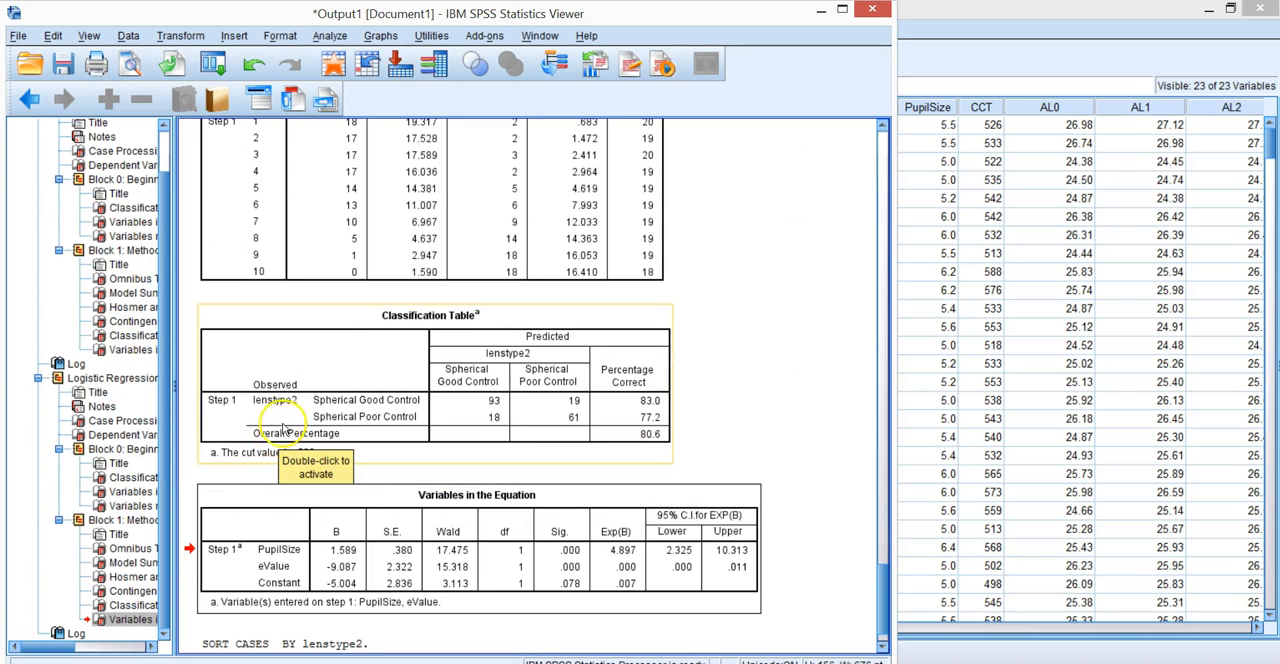
- Run Descriptives on Pupil Size and e-Value, with e-Value moved after Pupil Size in the variable list
left_click(330, 36)
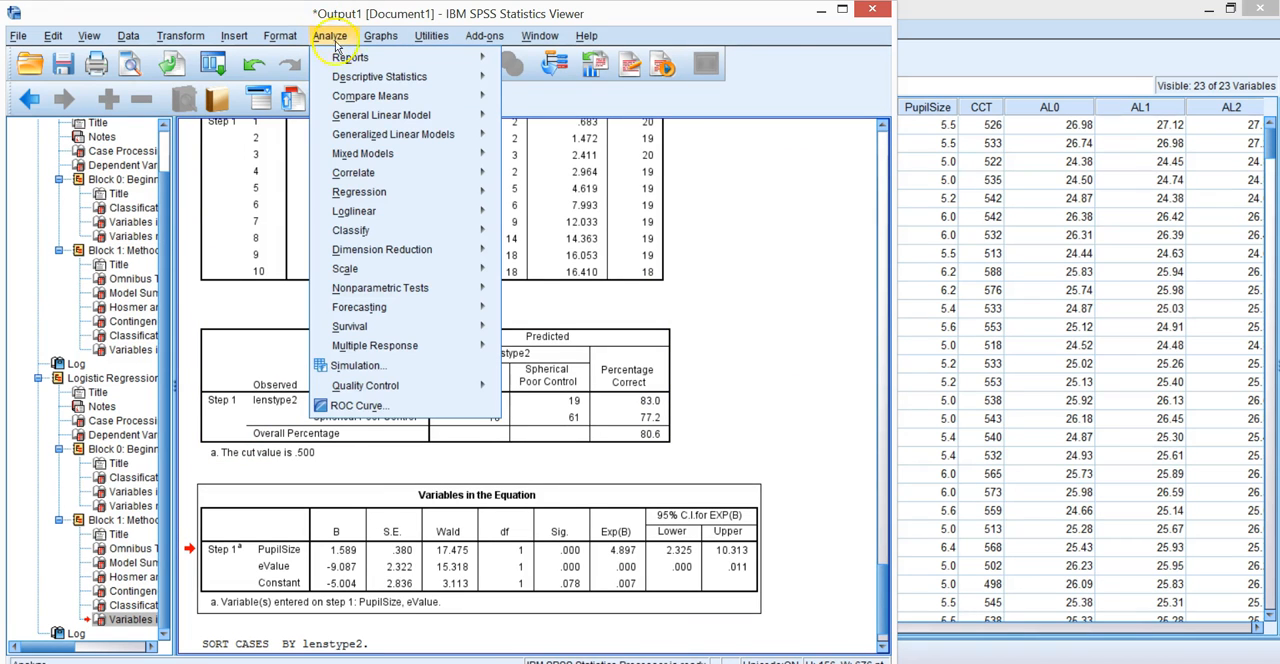
mouse_move(435, 80)
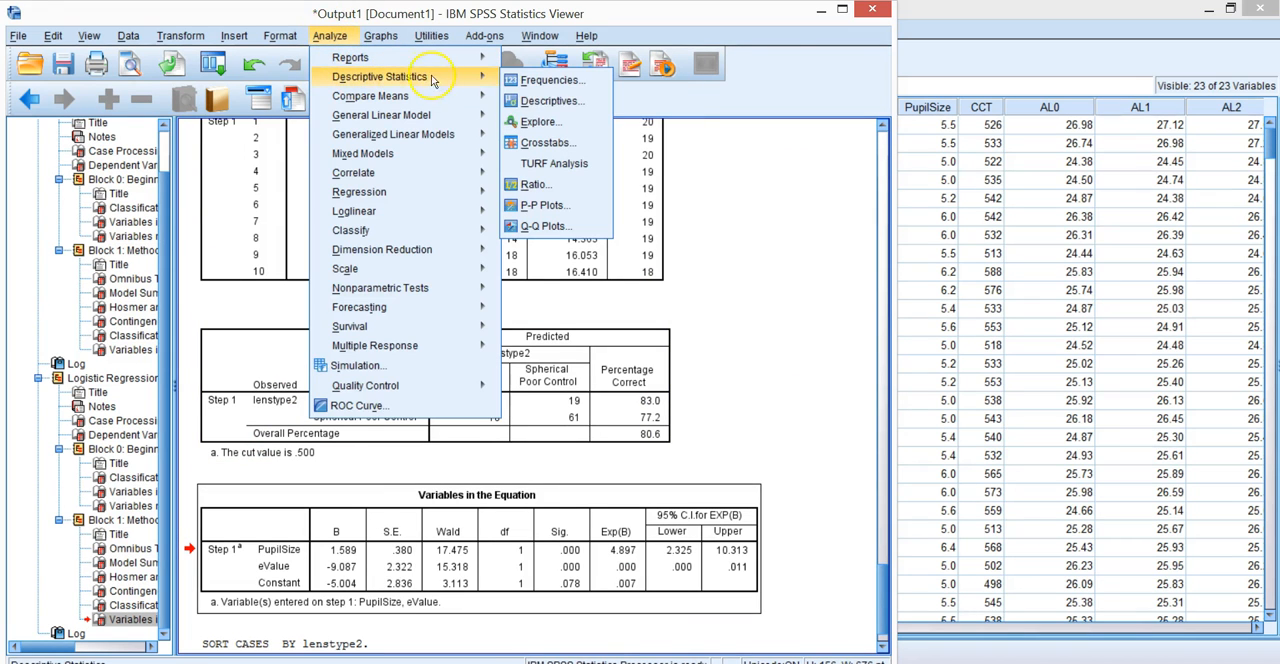
left_click(545, 101)
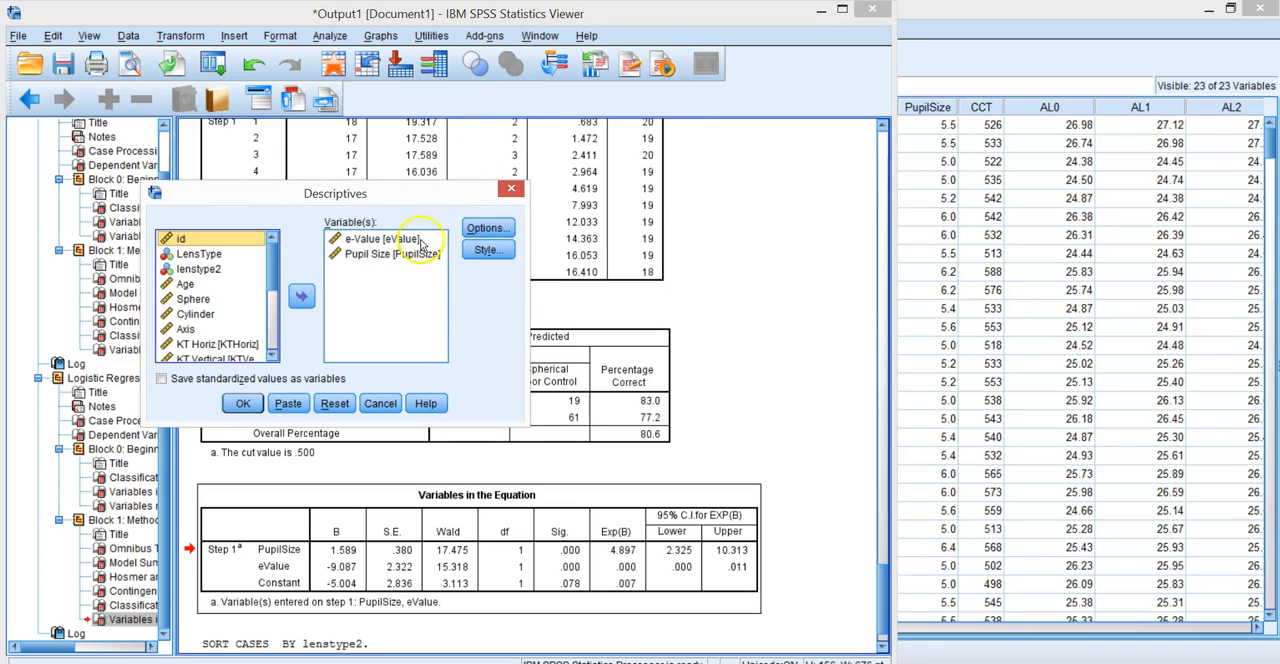
left_click(388, 240)
left_click(302, 297)
left_click(303, 299)
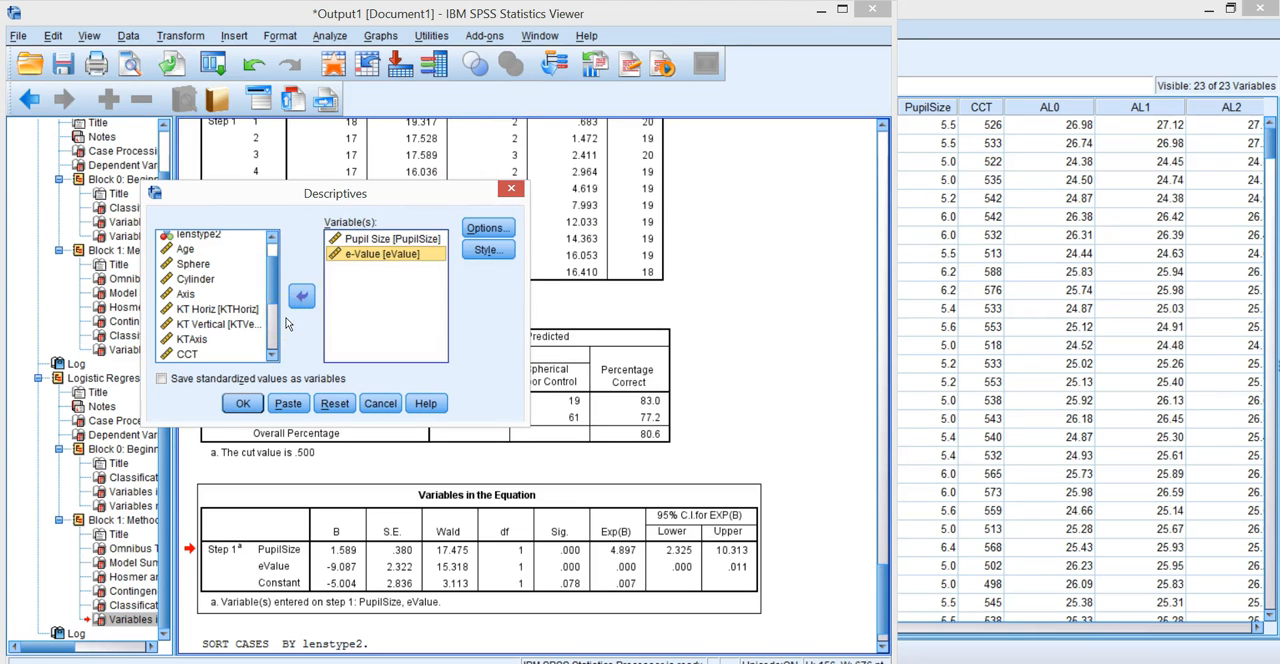
left_click(241, 403)
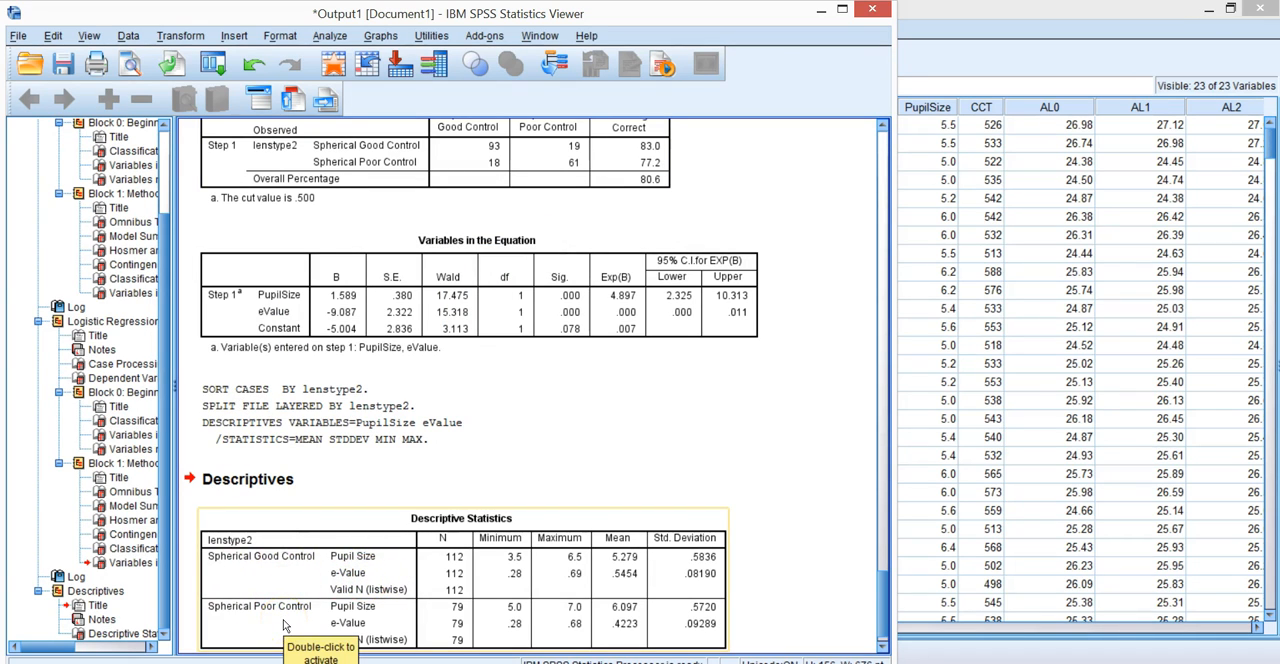
- Copy the Descriptive Statistics table from the SPSS output and paste it into Sheet6 of the Excel workbook at K3
right_click(323, 526)
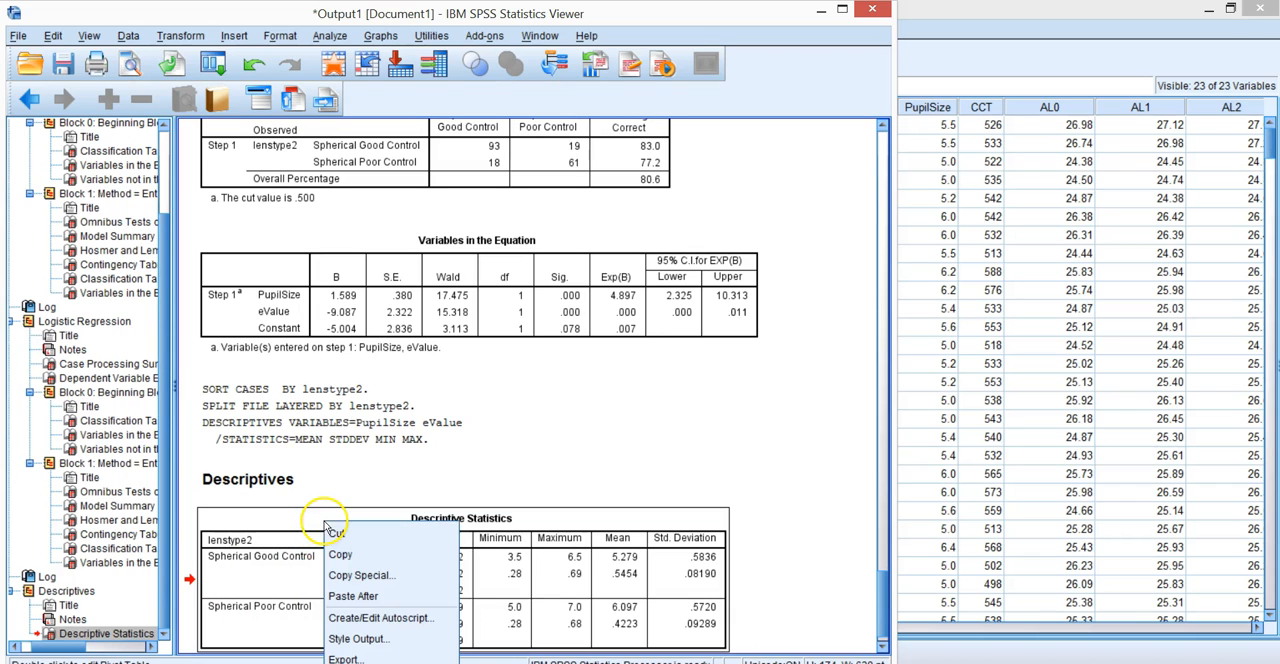
left_click(328, 555)
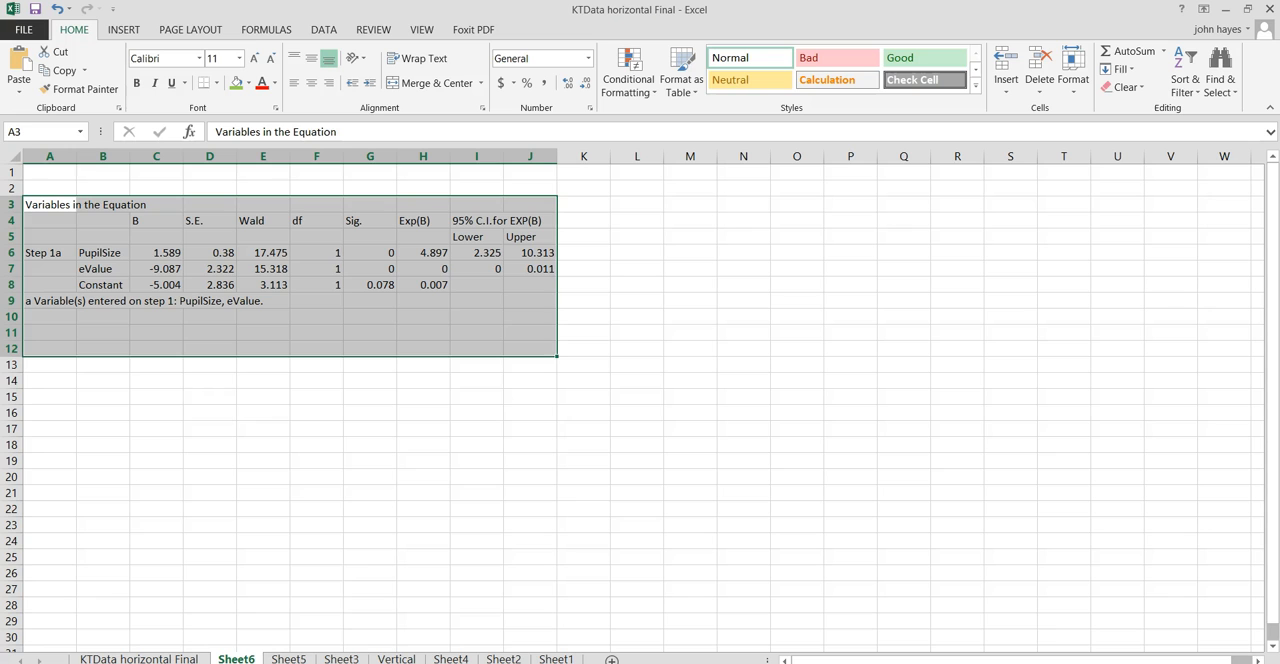
left_click(592, 207)
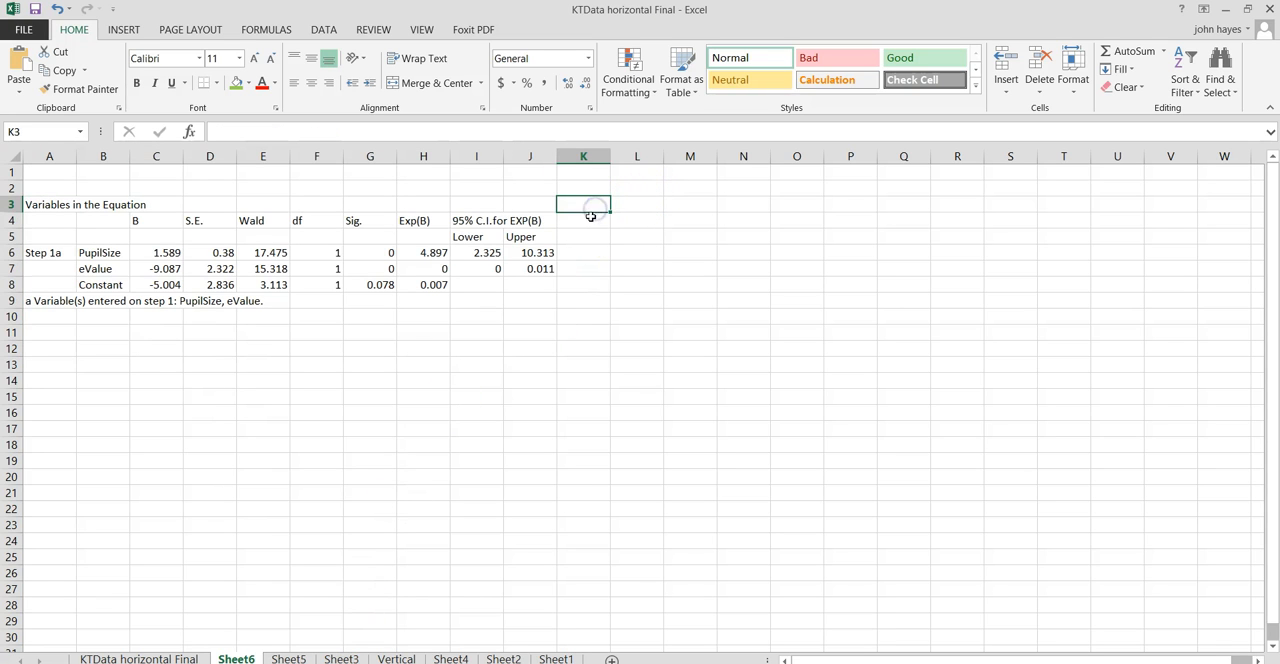
right_click(589, 206)
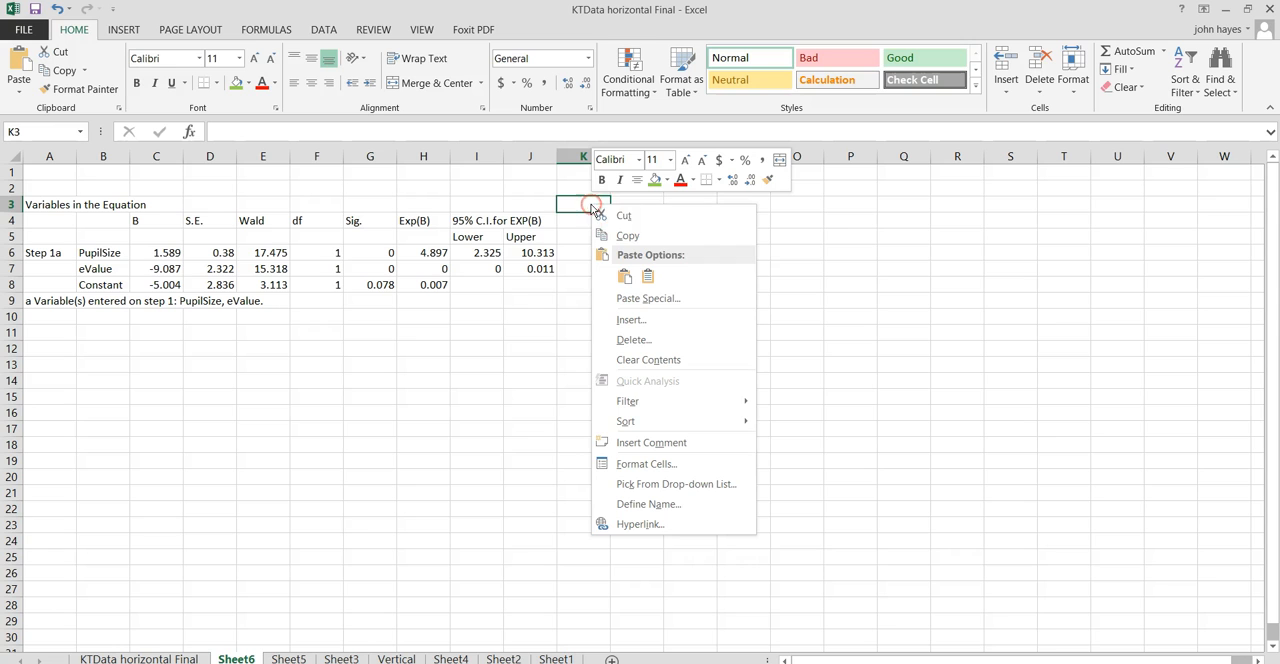
left_click(647, 275)
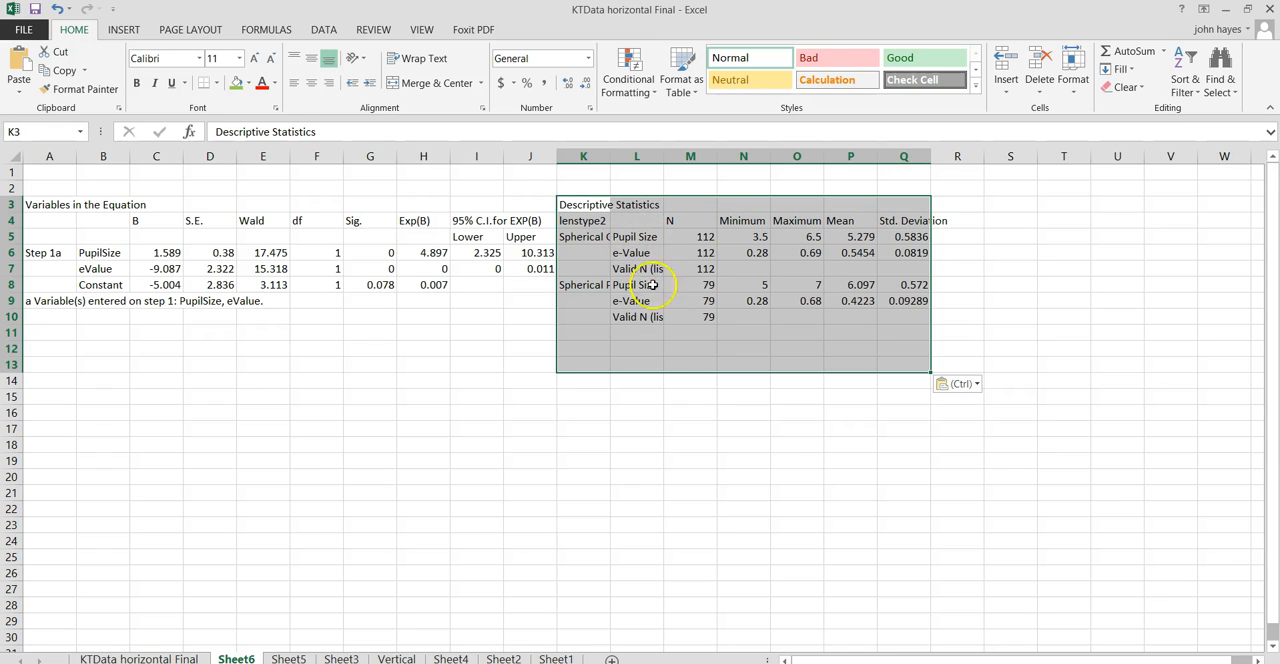
- Move the pasted Descriptive Statistics block down one row to start at K4, and select cell R6 beside it
left_click_drag(669, 374, 670, 390)
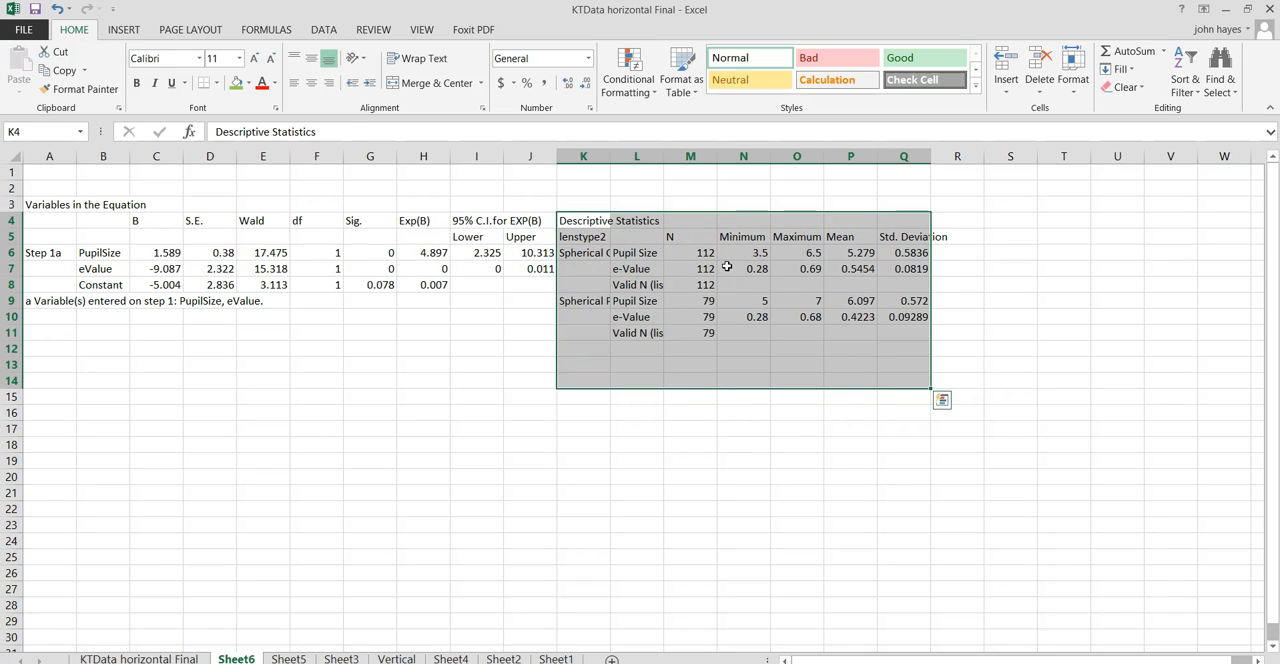
left_click(444, 376)
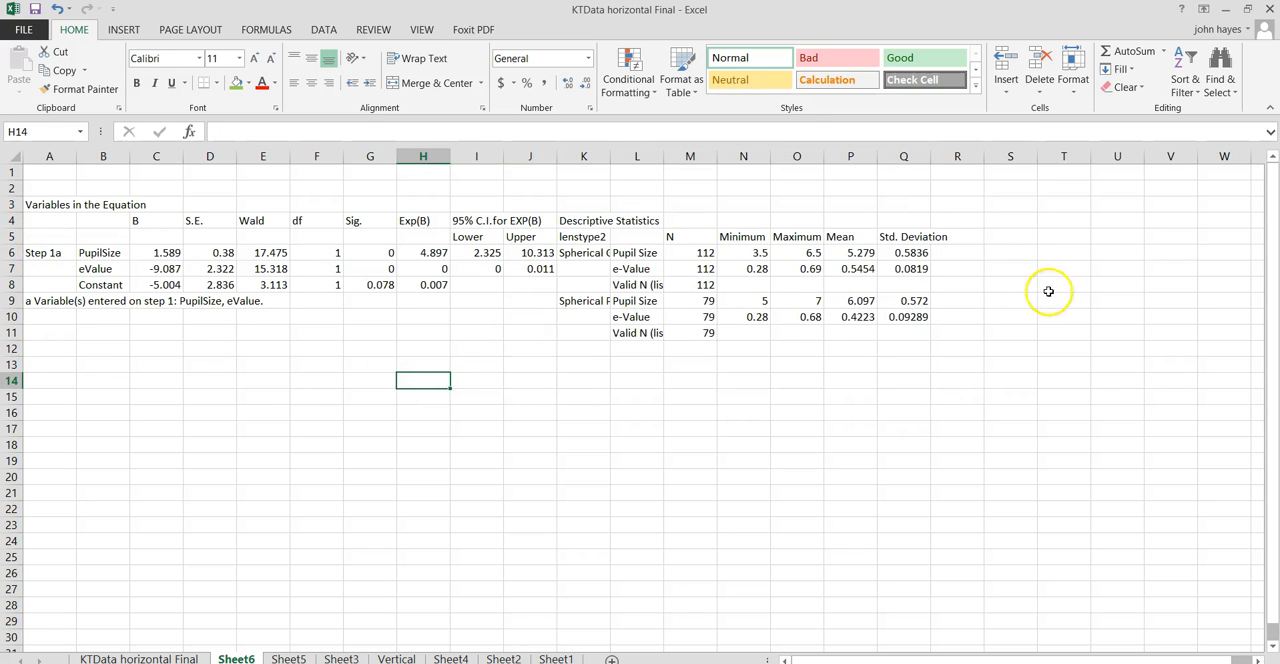
left_click(964, 250)
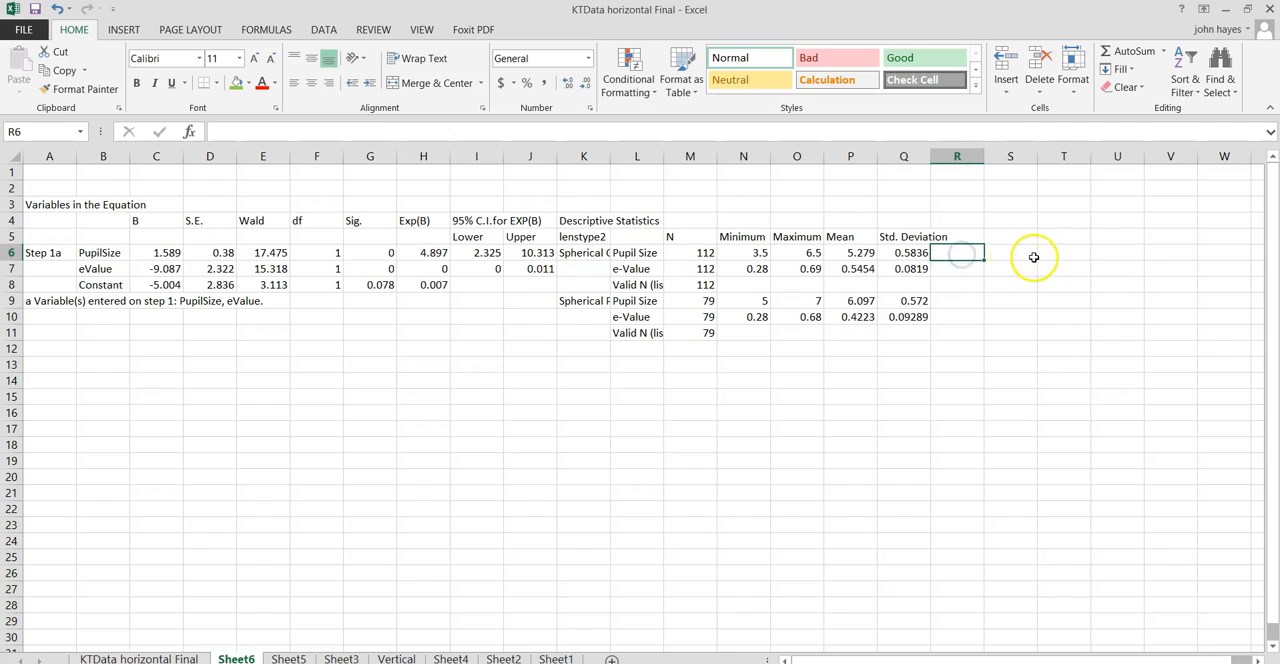
- Enter the formula =P6*C6+P7*C7+C8 in S6 to compute the good-control group's logit from the means, coefficients and constant
left_click(1002, 253)
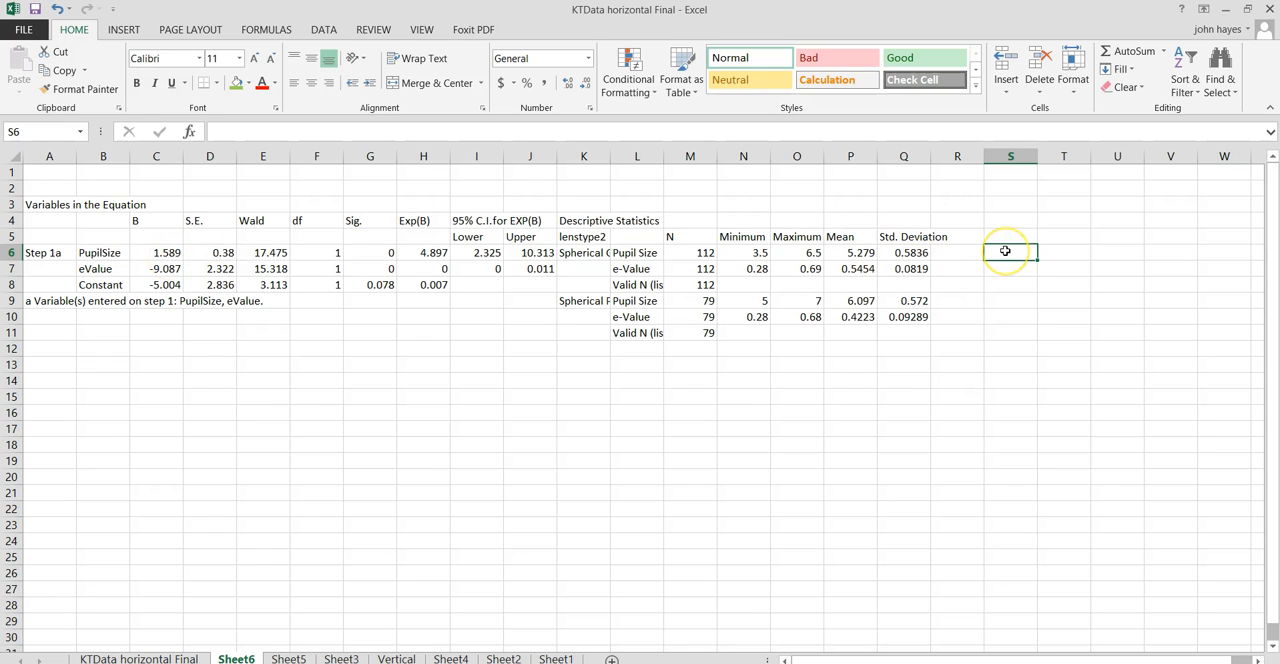
type("=")
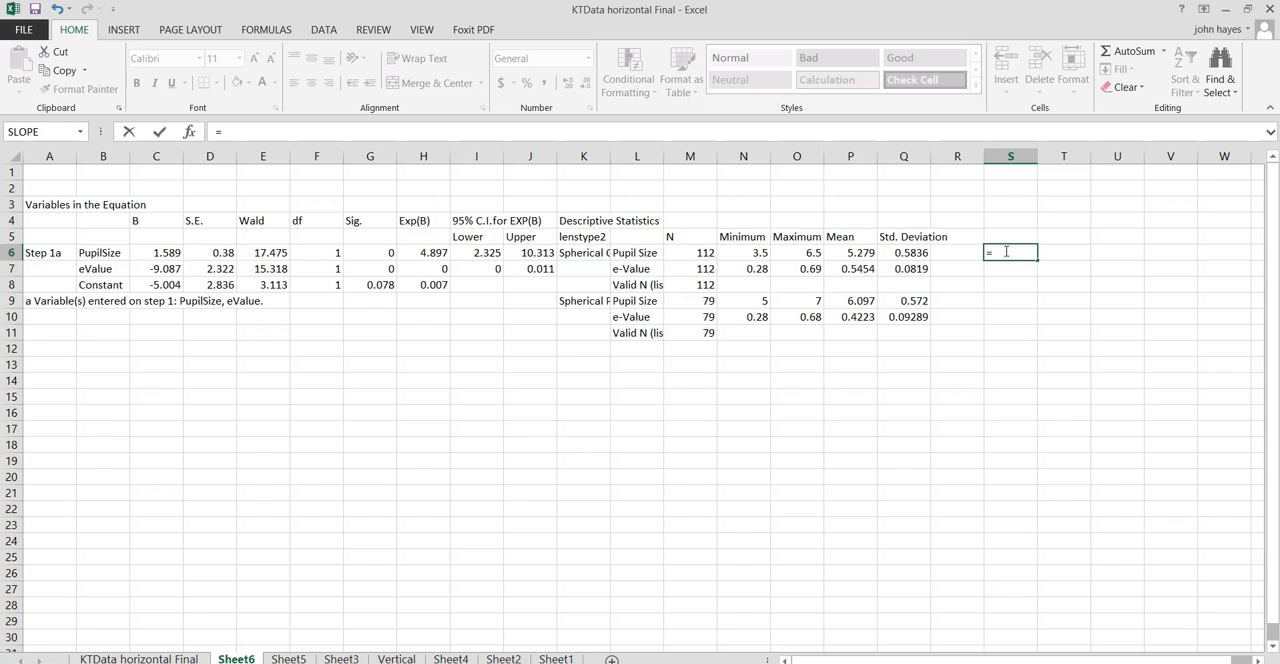
key("Left")
key("Left")
key("Left")
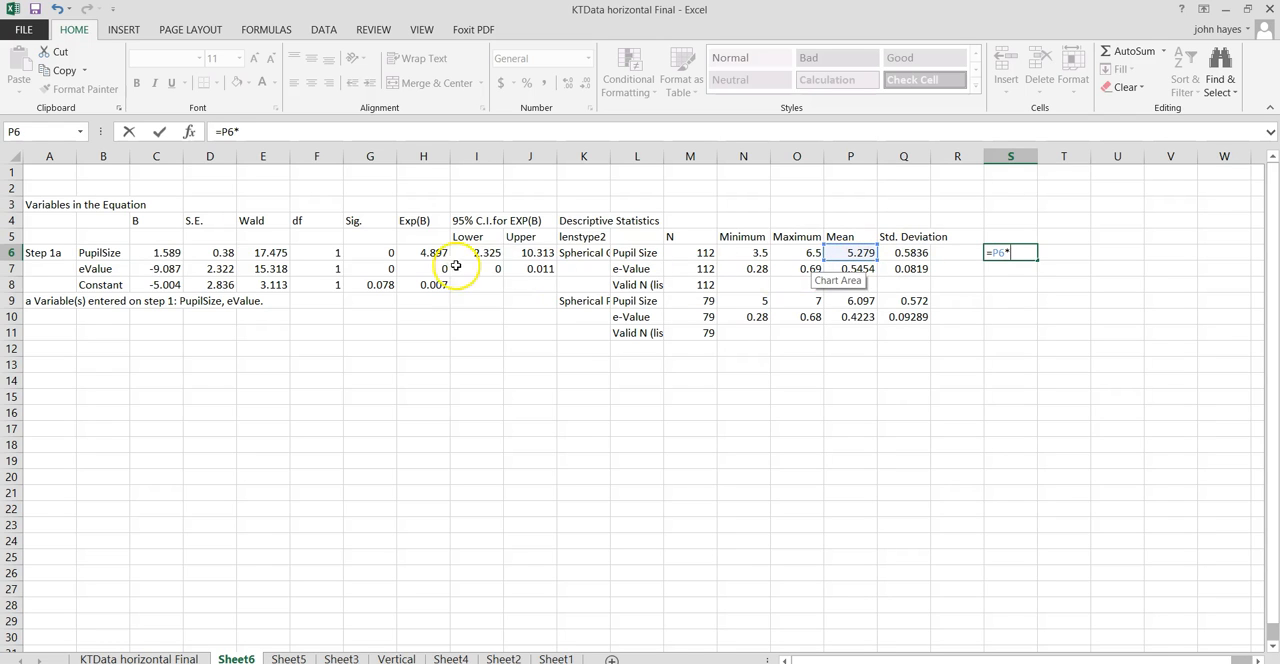
left_click(150, 253)
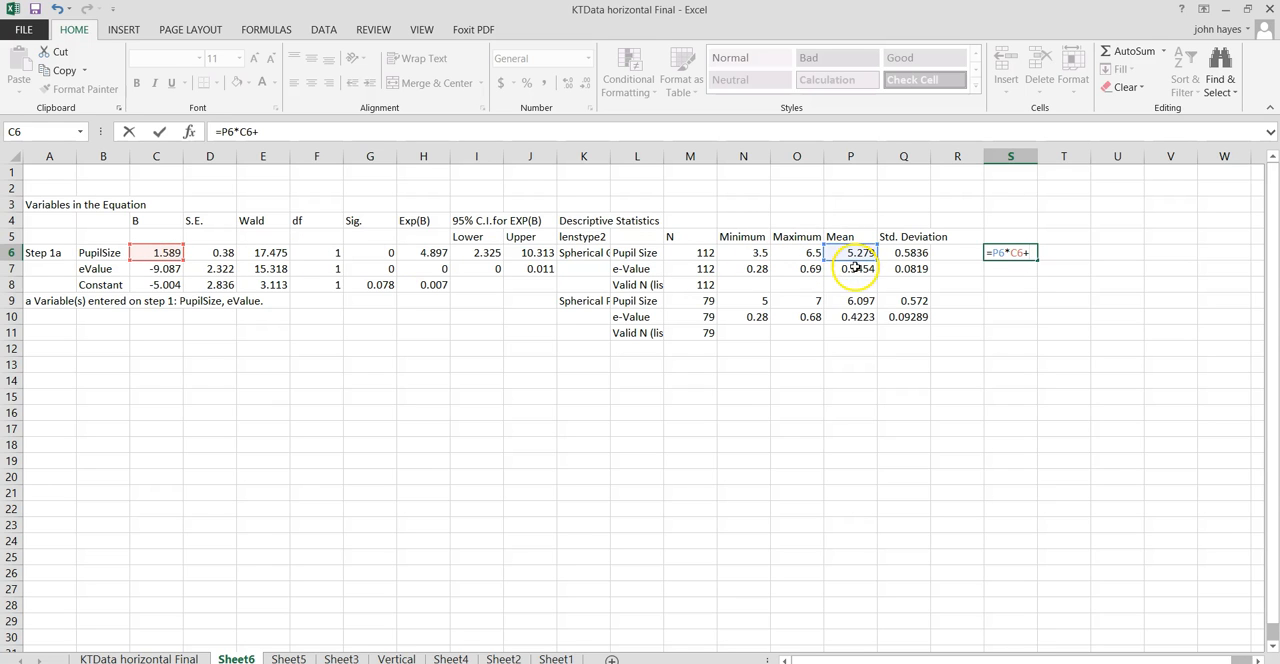
left_click(855, 268)
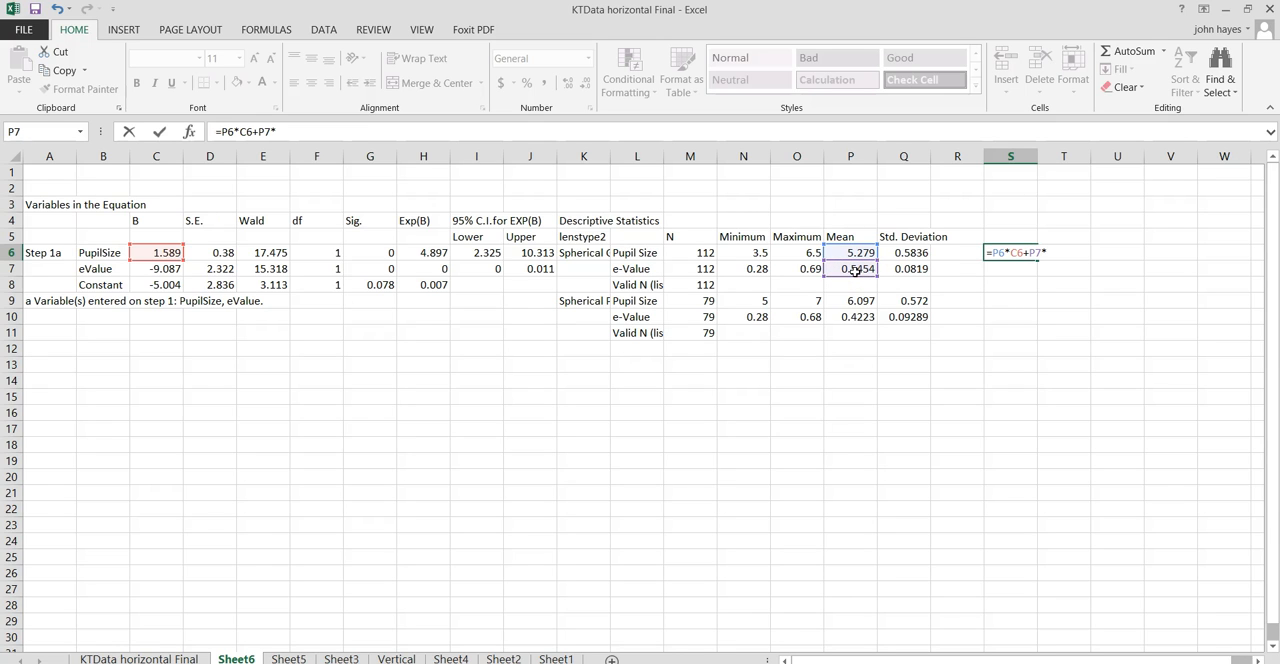
left_click(159, 268)
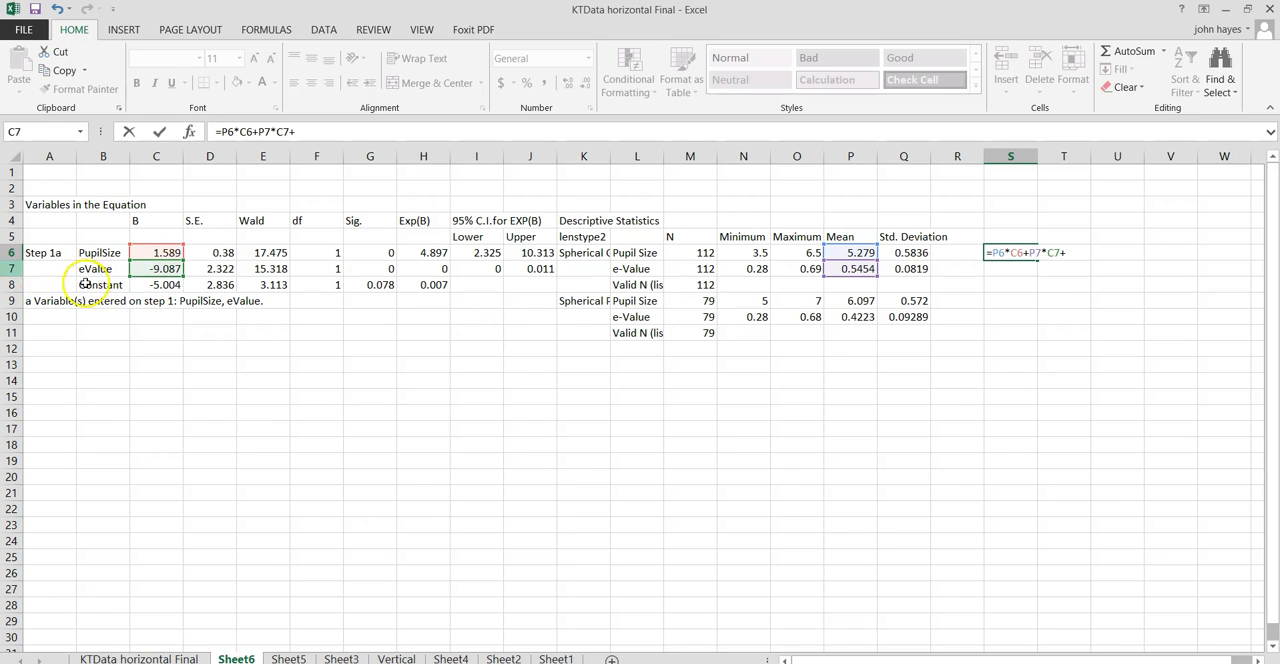
left_click(167, 285)
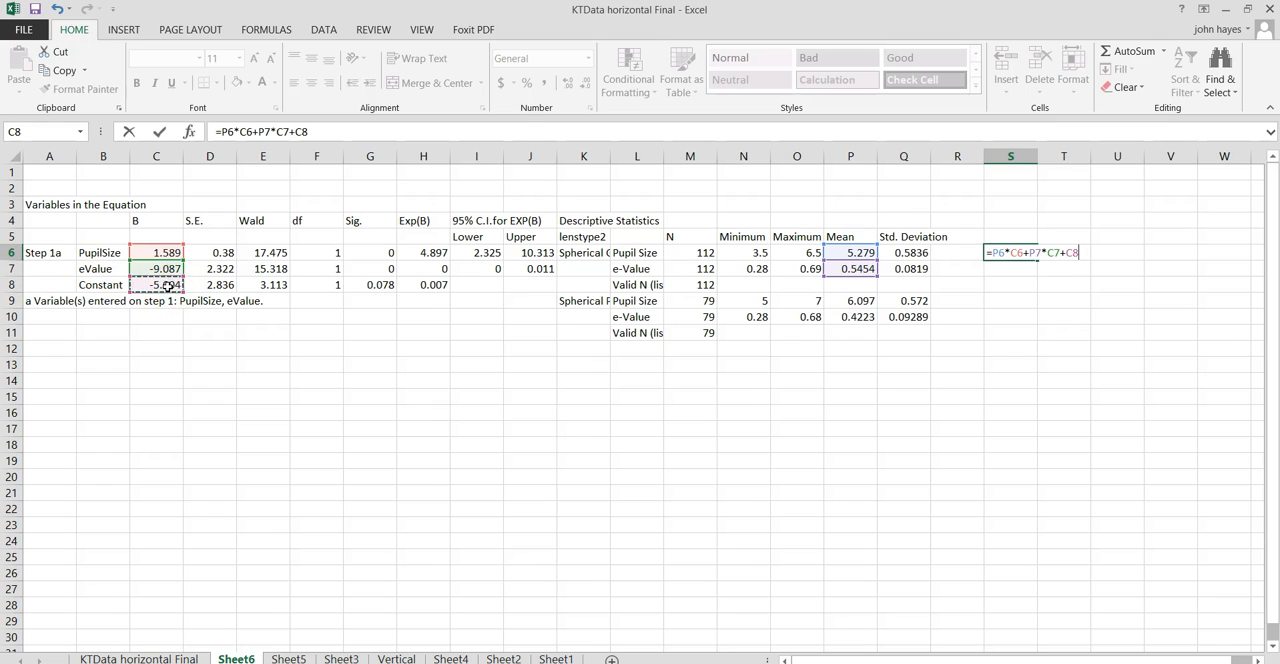
key("Return")
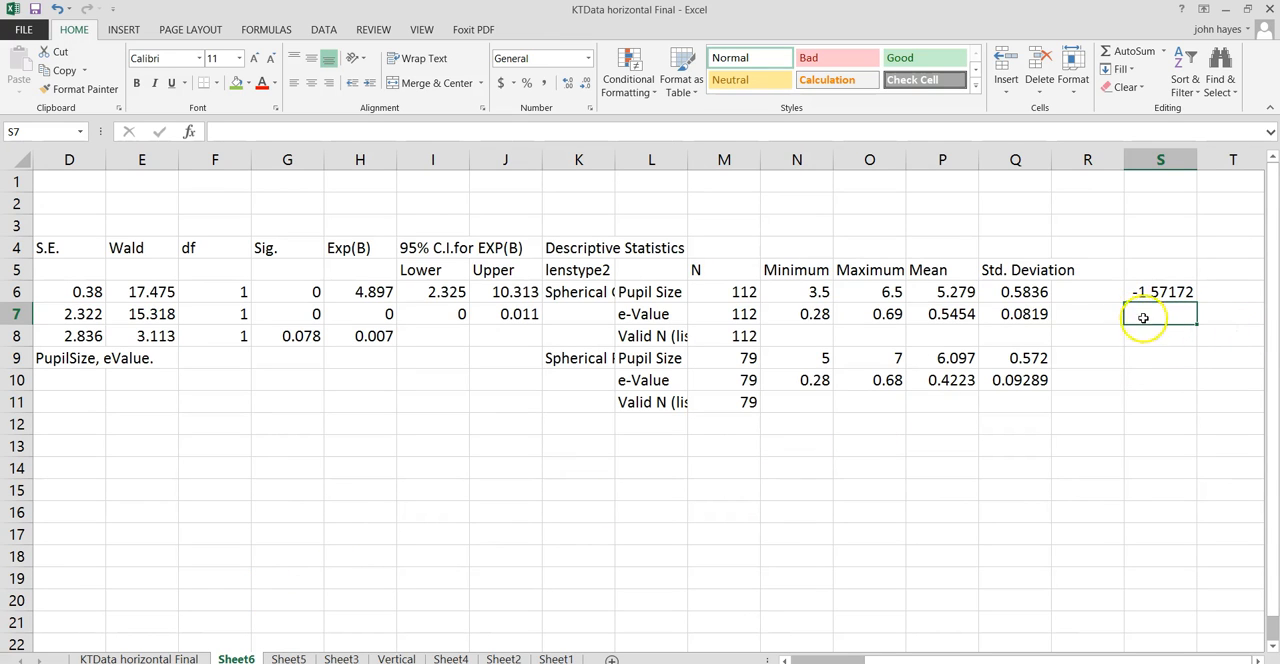
- Enter the formula =EXP(S6) in S7 to convert the good-control group's logit to odds
type("=")
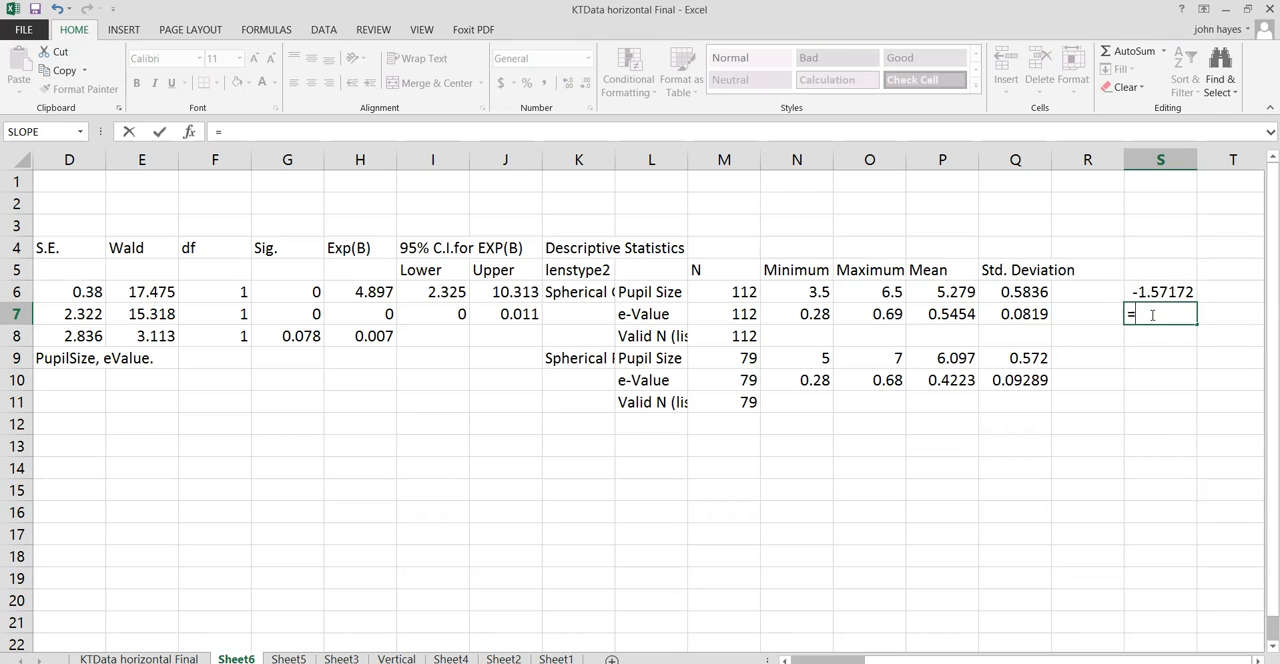
type("exp")
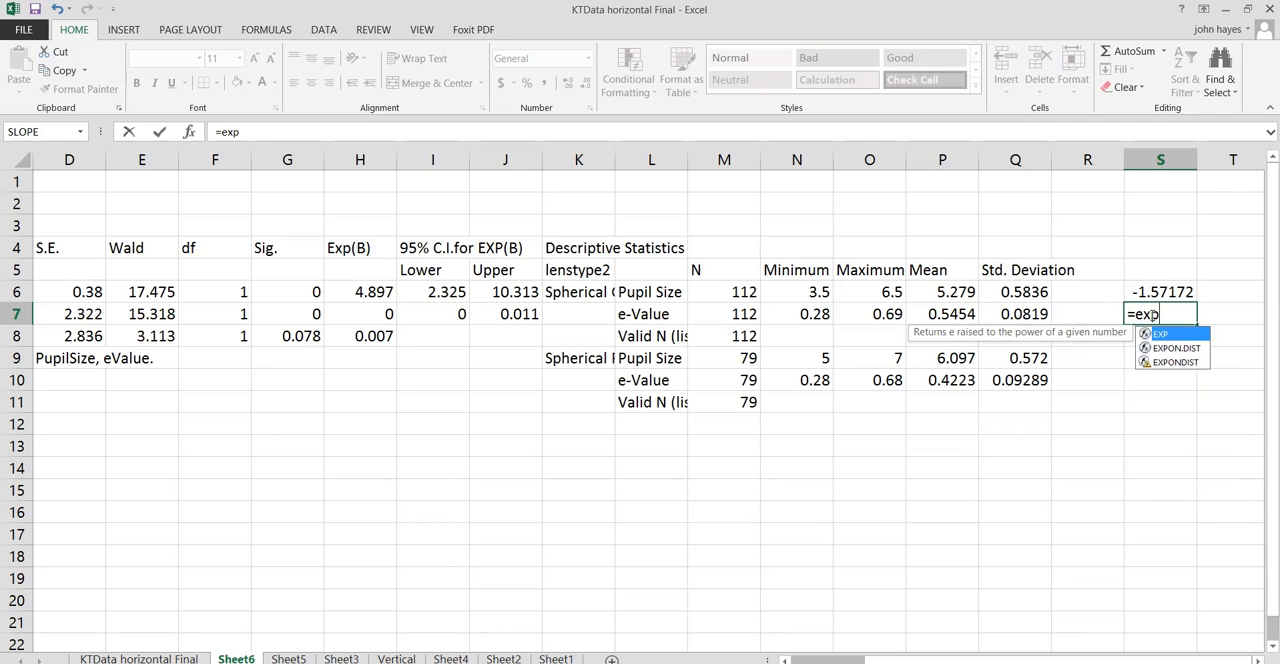
type("(")
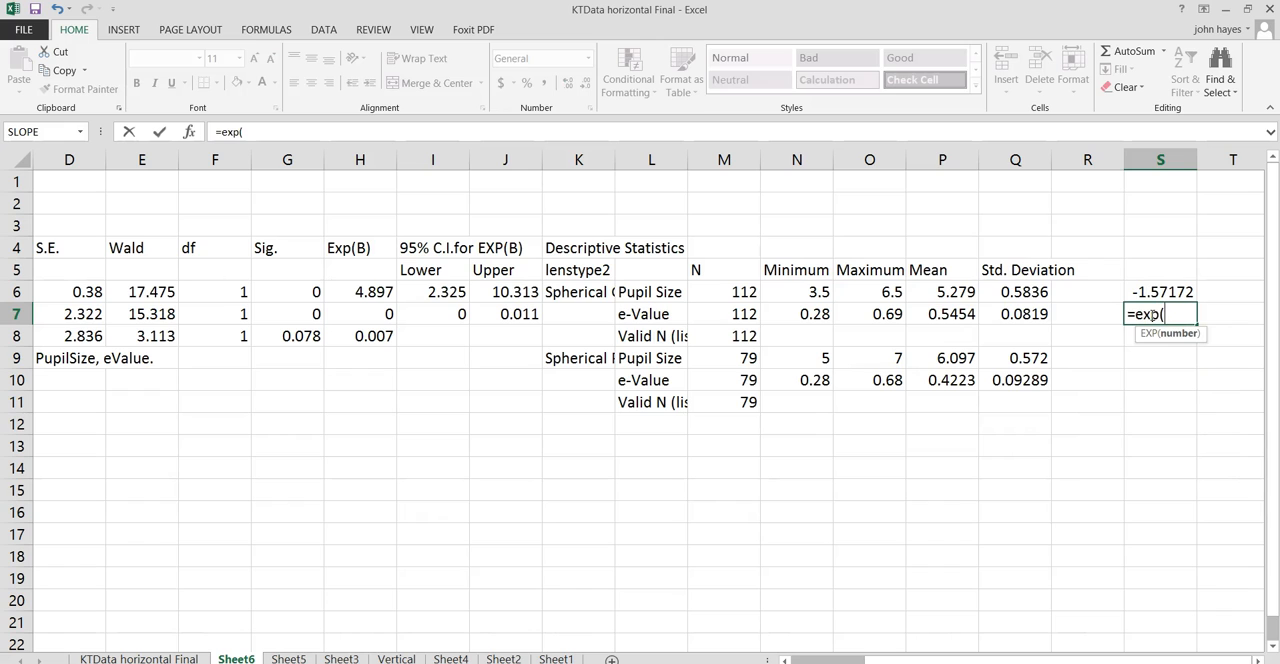
left_click(1170, 292)
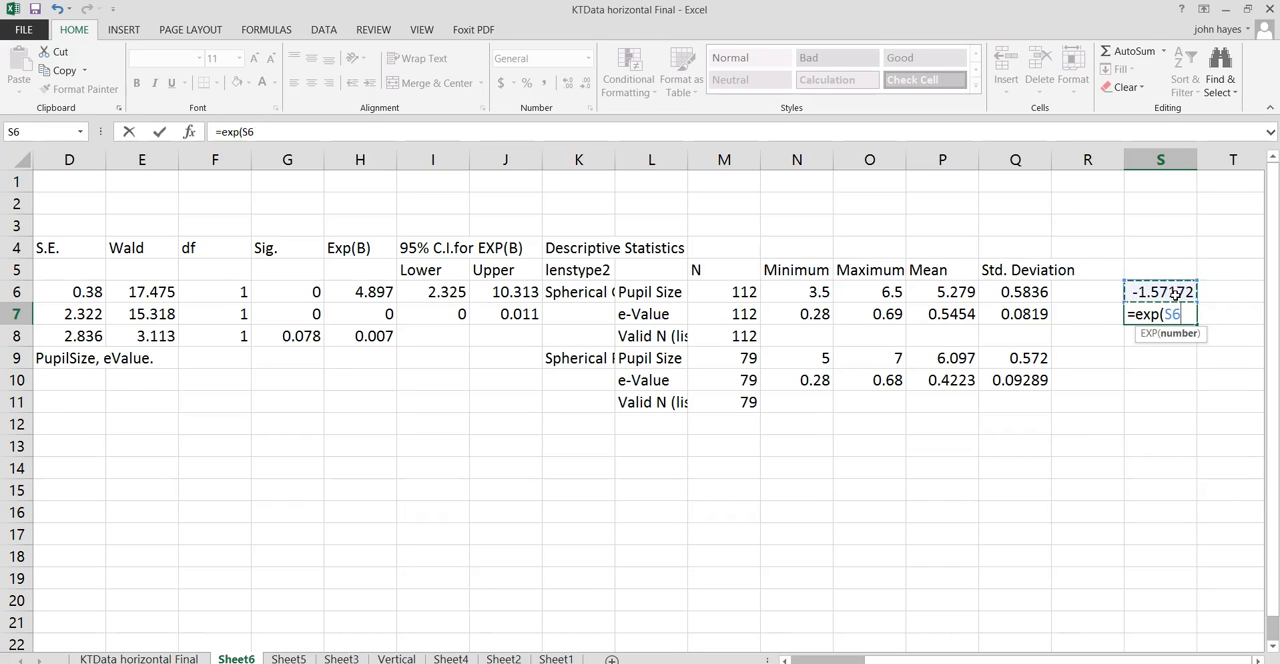
type(")")
key("Return")
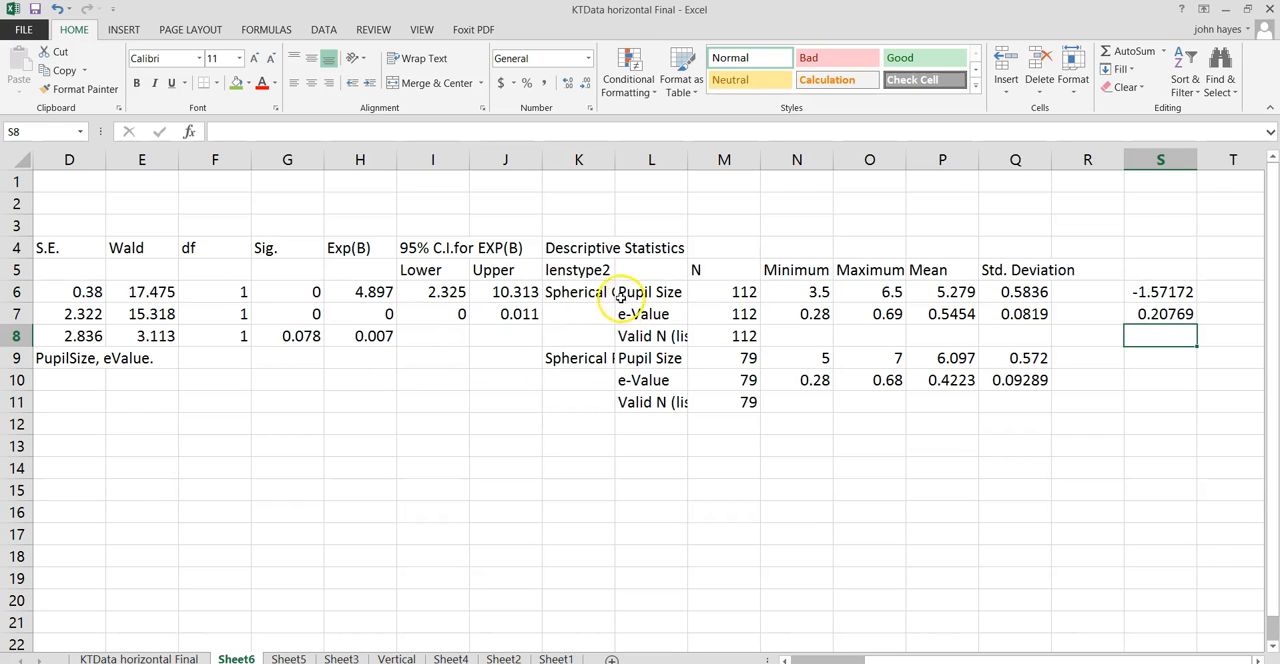
- Widen column K moderately so that more of the lenstype2 group labels can be read
left_click_drag(613, 161, 698, 164)
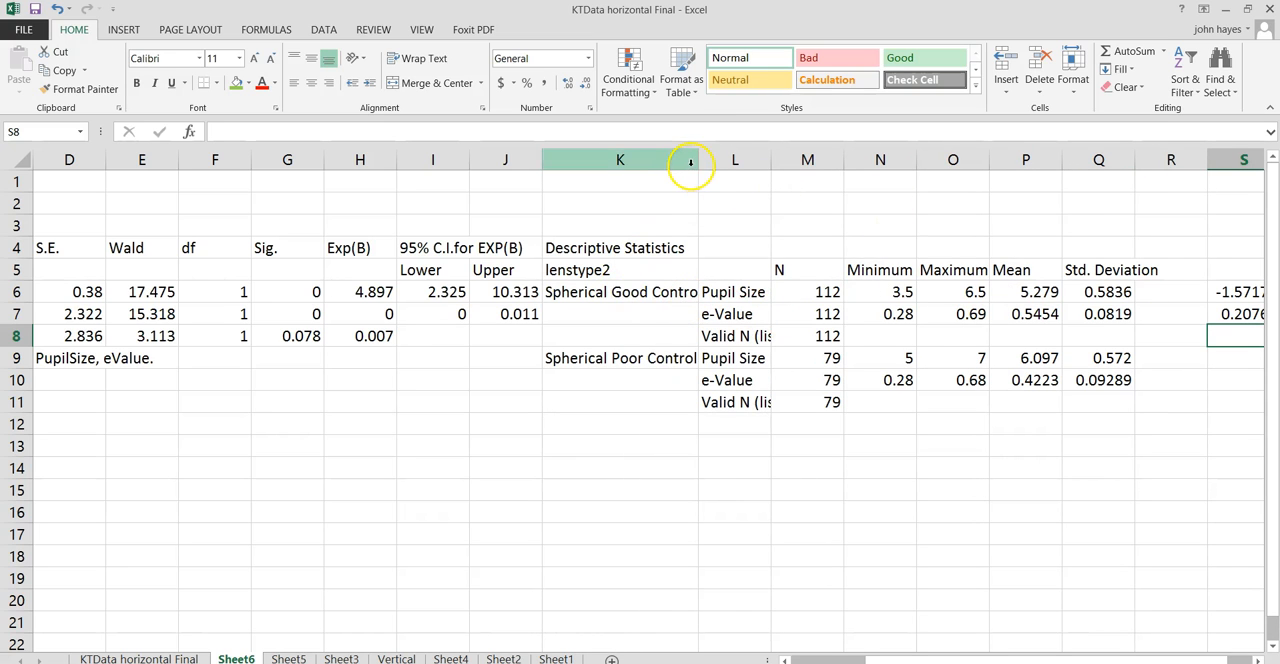
left_click_drag(699, 162, 667, 162)
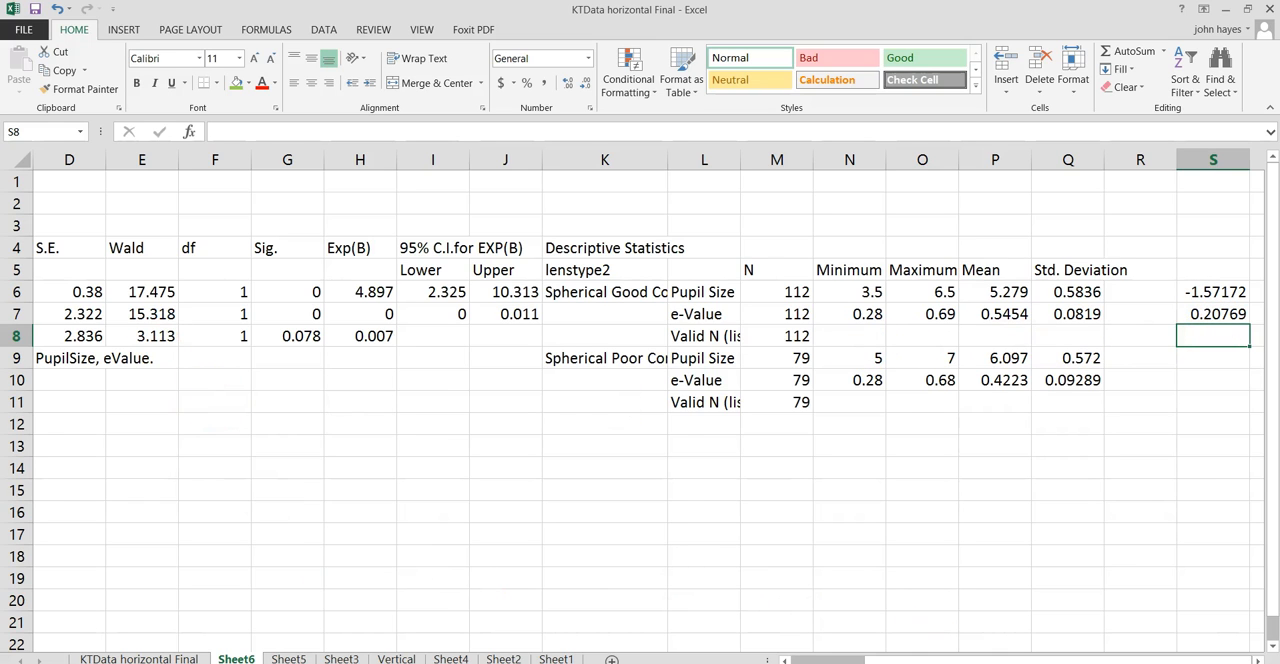
left_click_drag(830, 660, 790, 660)
scroll(790, 660, "down", 2, "ctrl")
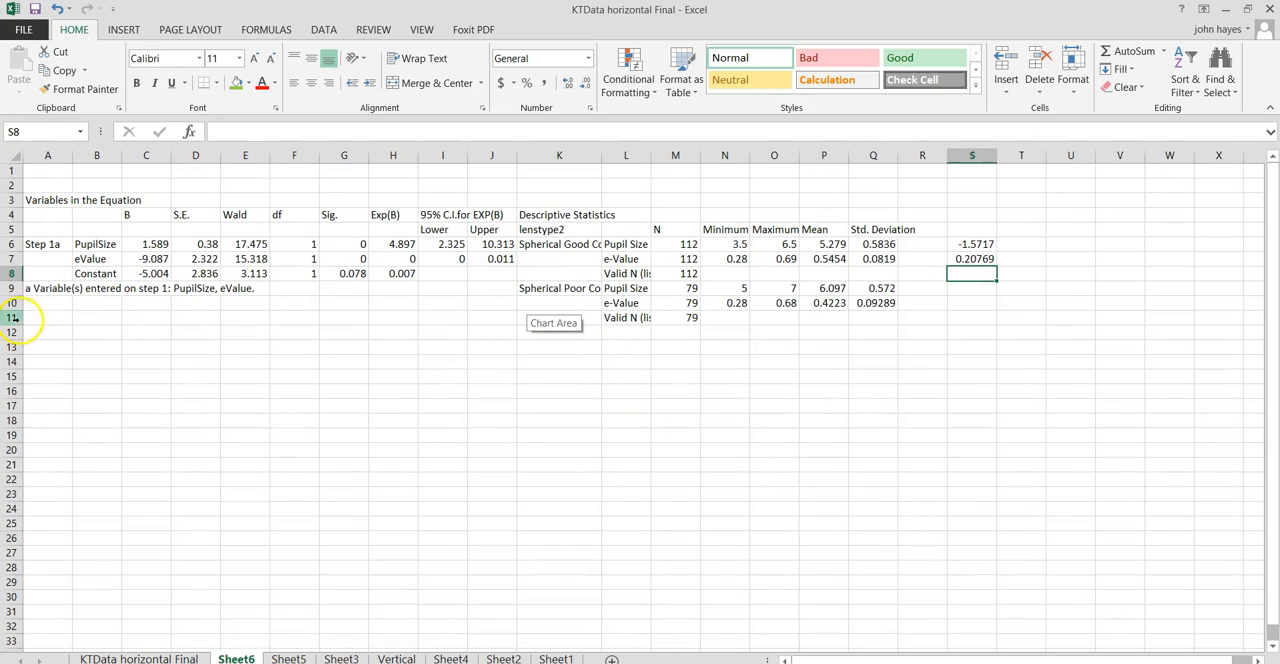
- Copy the regression coefficient block B6:J8 and paste it as values at B9, beside the poor-control descriptives
left_click_drag(106, 244, 488, 272)
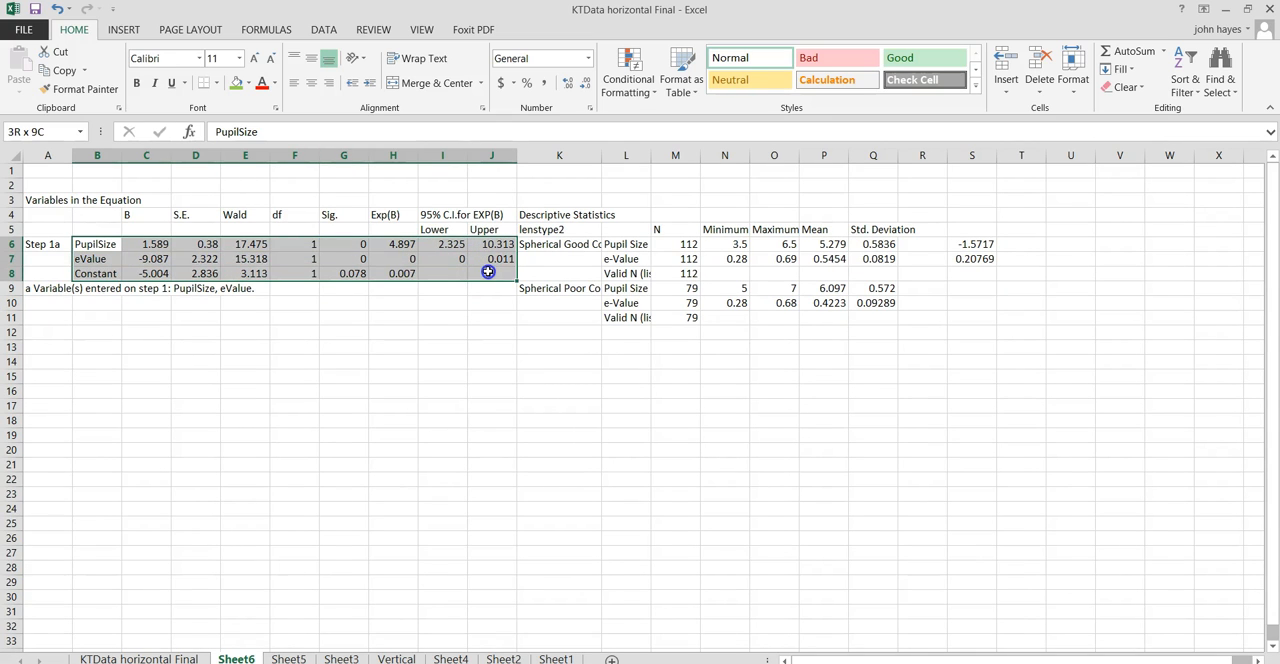
right_click(488, 272)
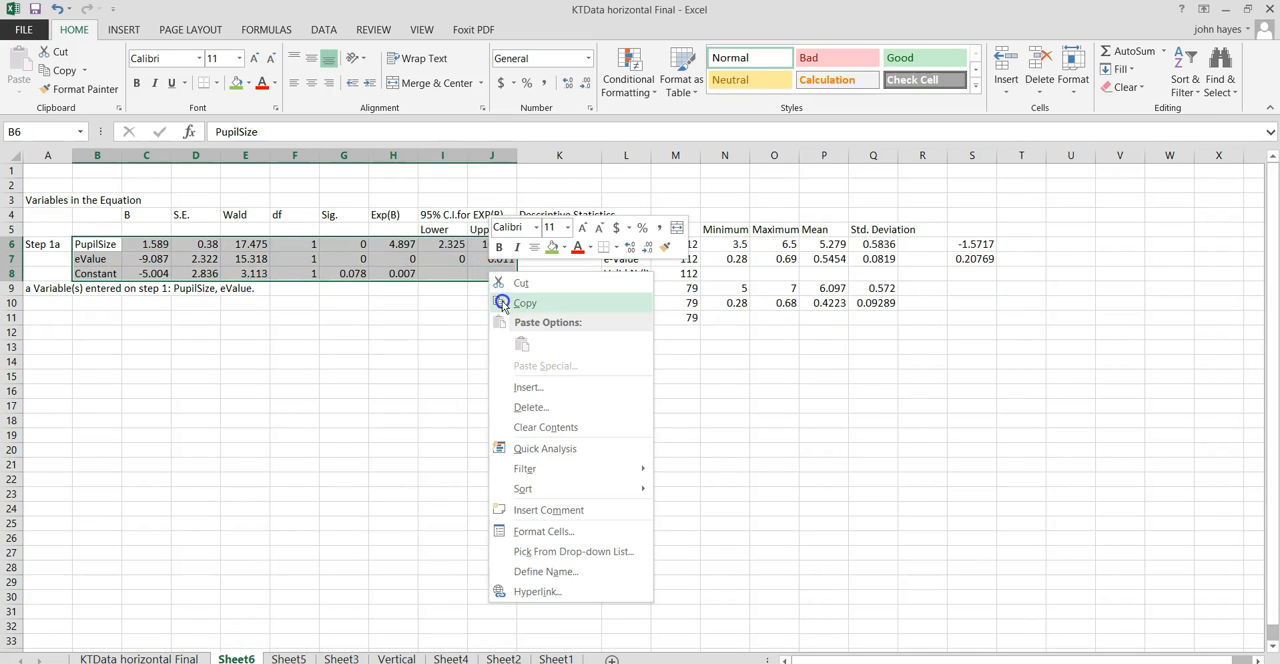
left_click(502, 300)
left_click(87, 290)
right_click(87, 290)
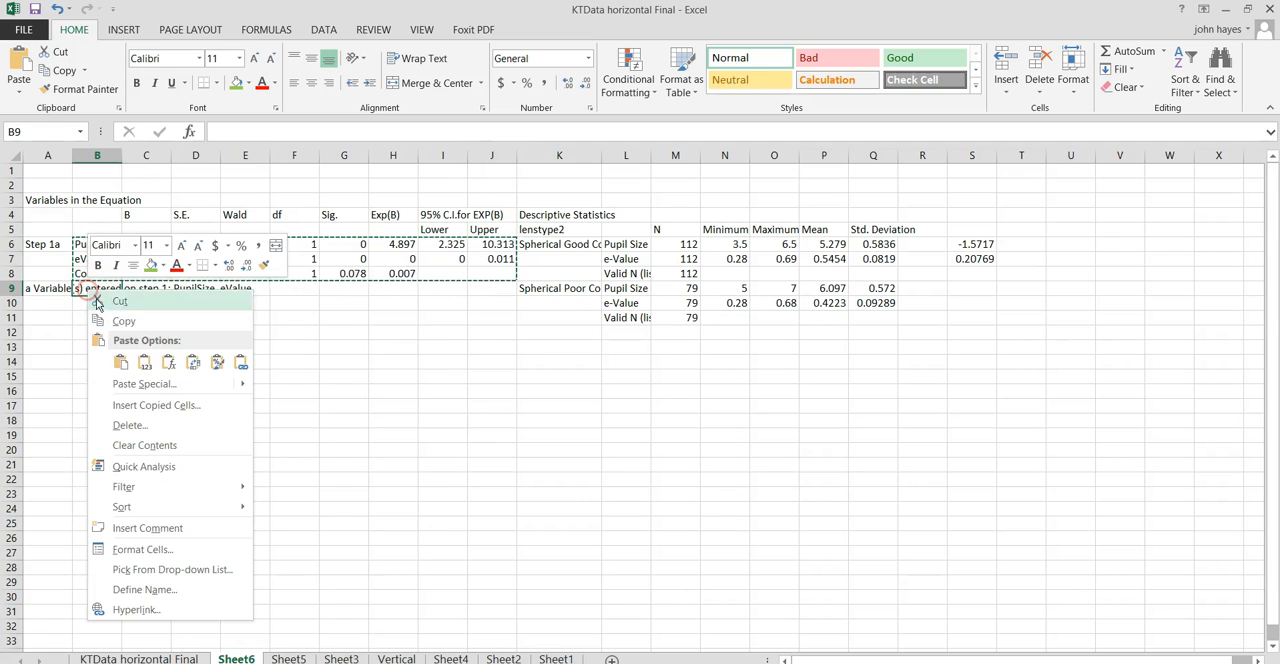
left_click(143, 364)
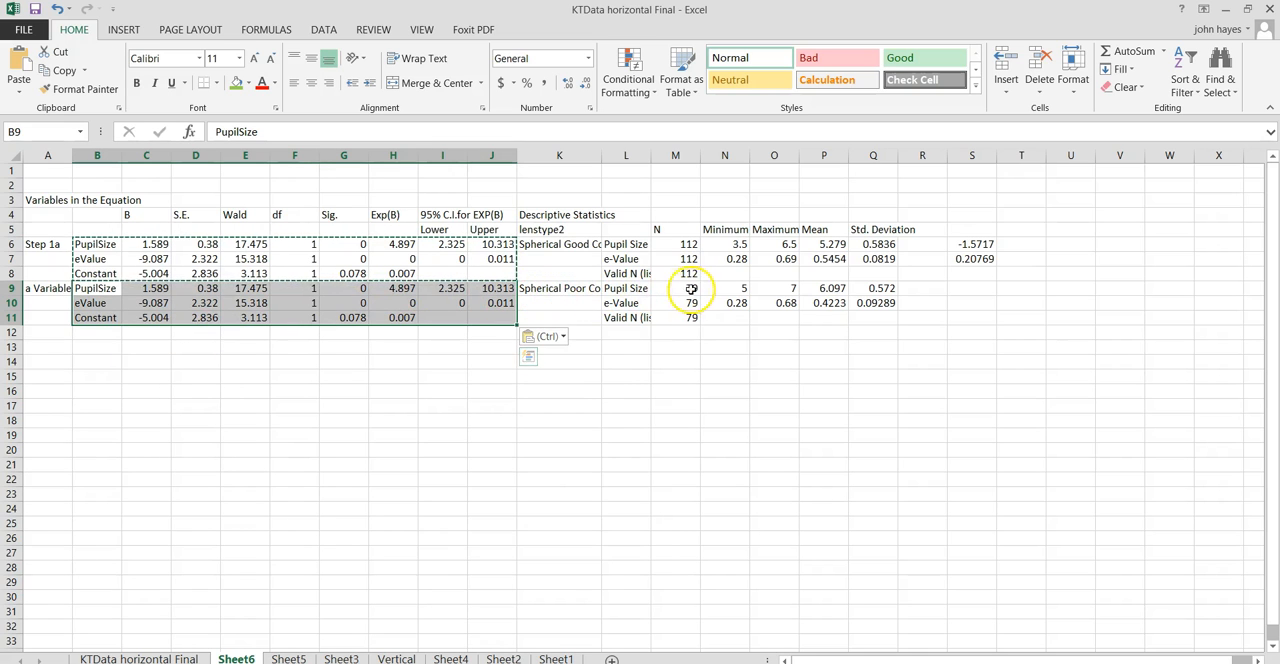
- Copy the logit and odds formulas from S6:S7 to S9:S10 and check which cells the S9 formula references
left_click(975, 247)
left_click_drag(977, 247, 978, 259)
right_click(978, 259)
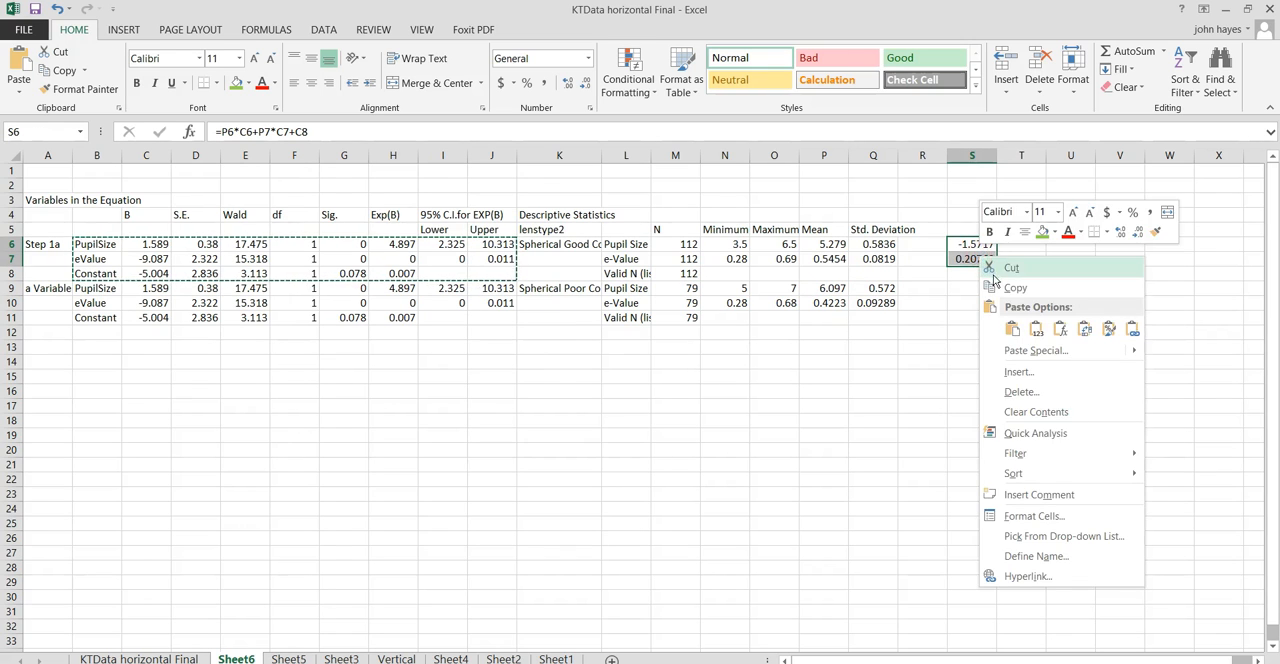
left_click(995, 275)
right_click(958, 288)
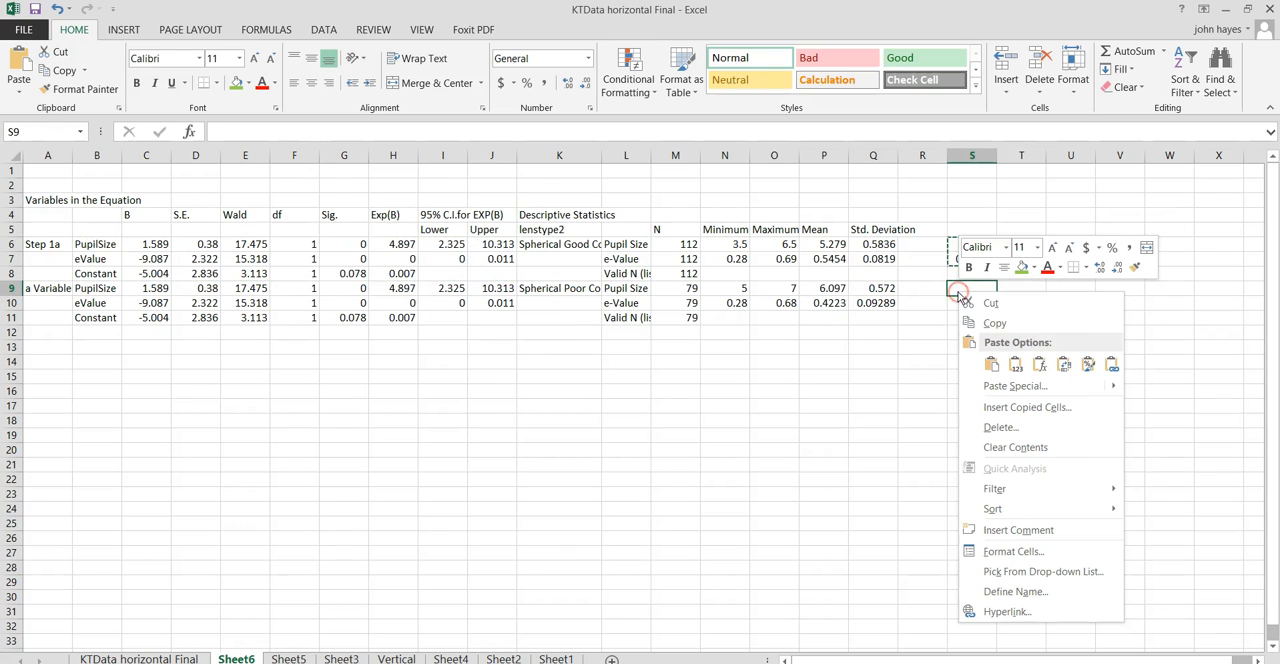
left_click(991, 364)
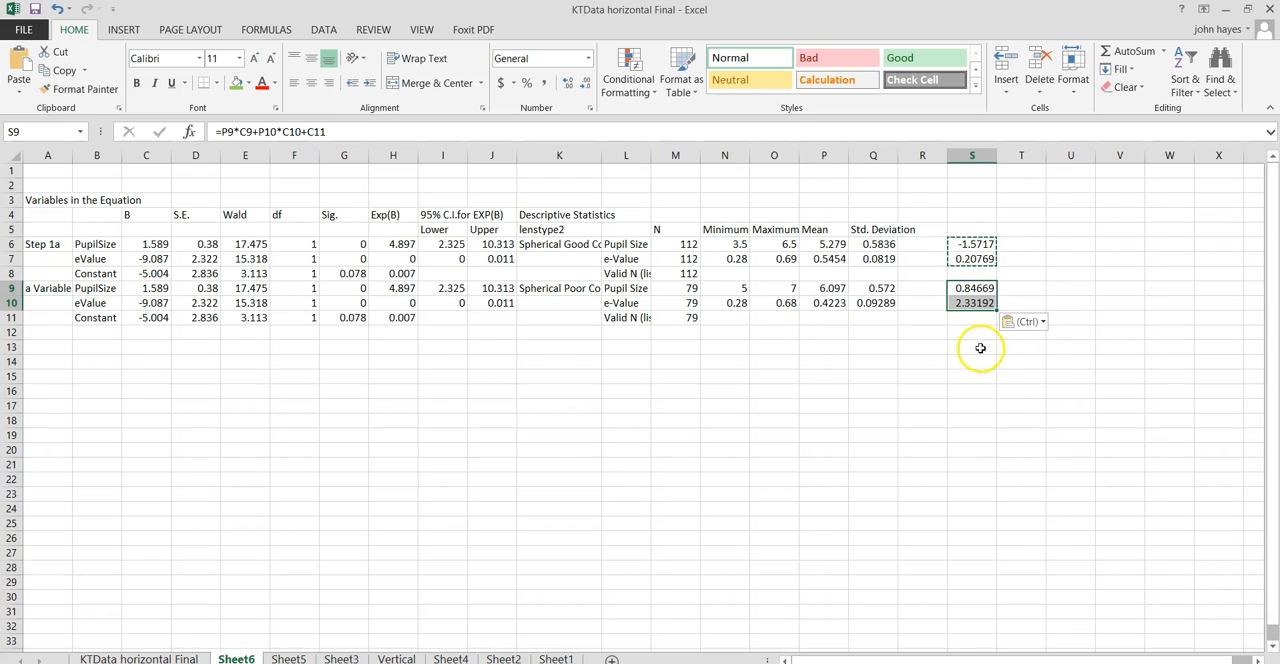
left_click(971, 288)
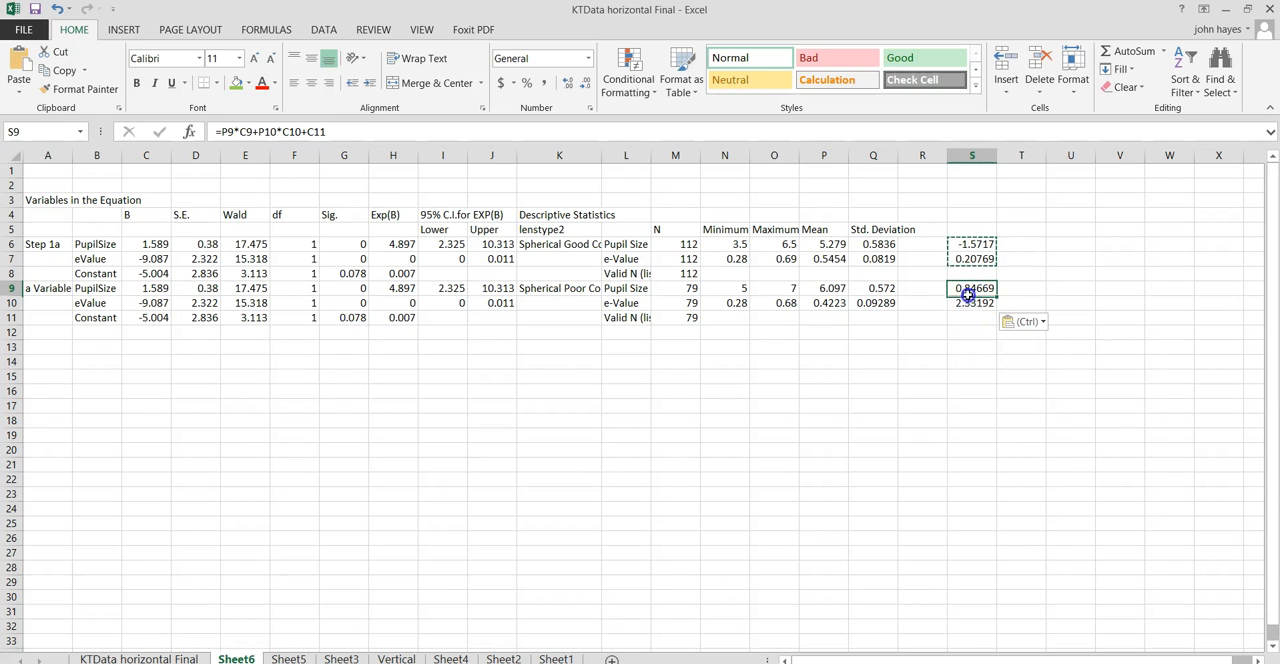
left_click(252, 131)
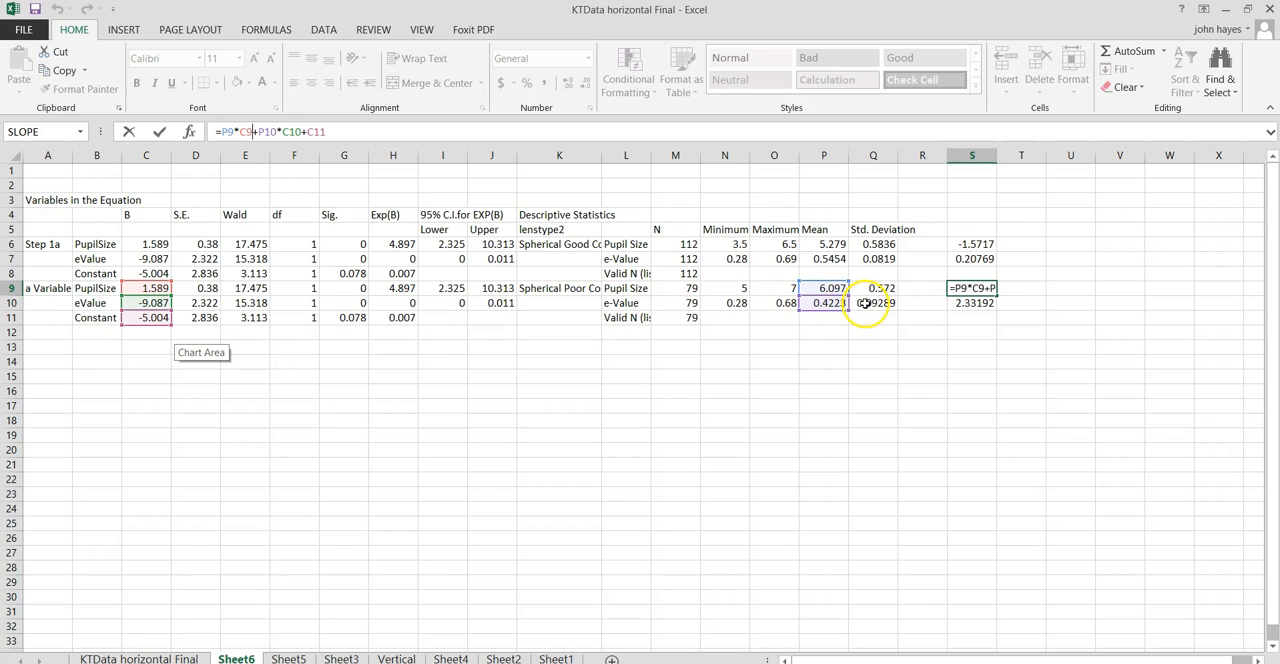
key("Return")
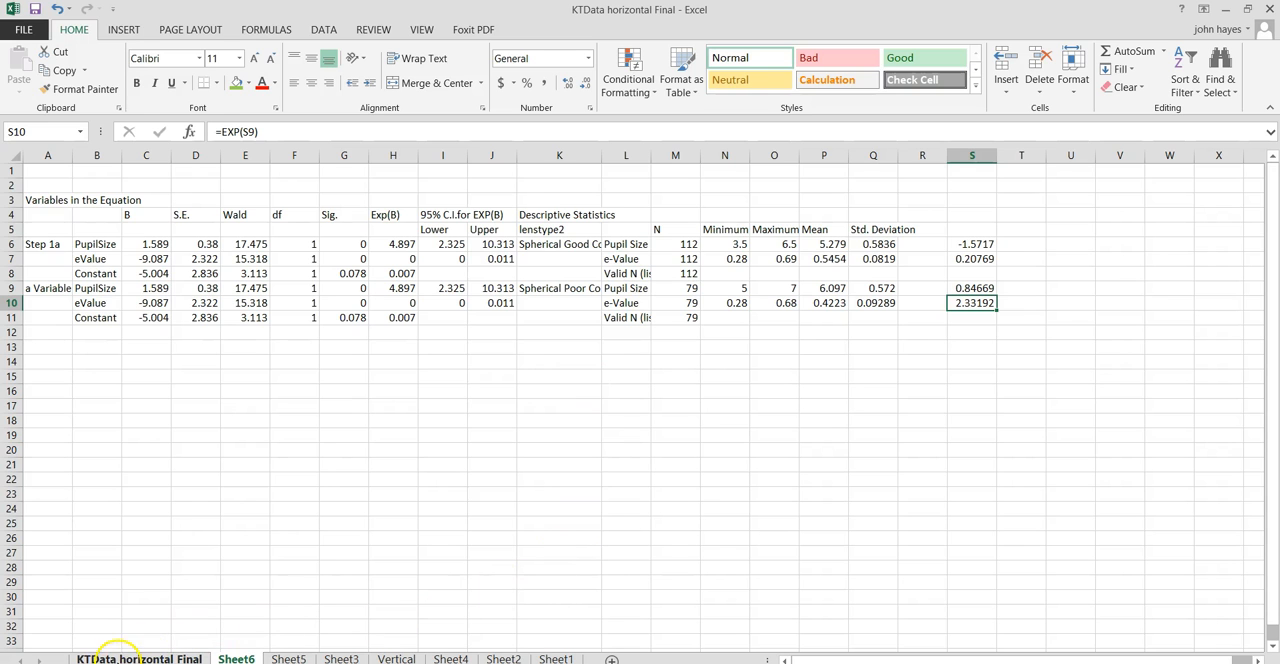
- Switch to the KTData horizontal Final sheet and examine the scatter chart of baseline against five-year axial length
left_click(117, 658)
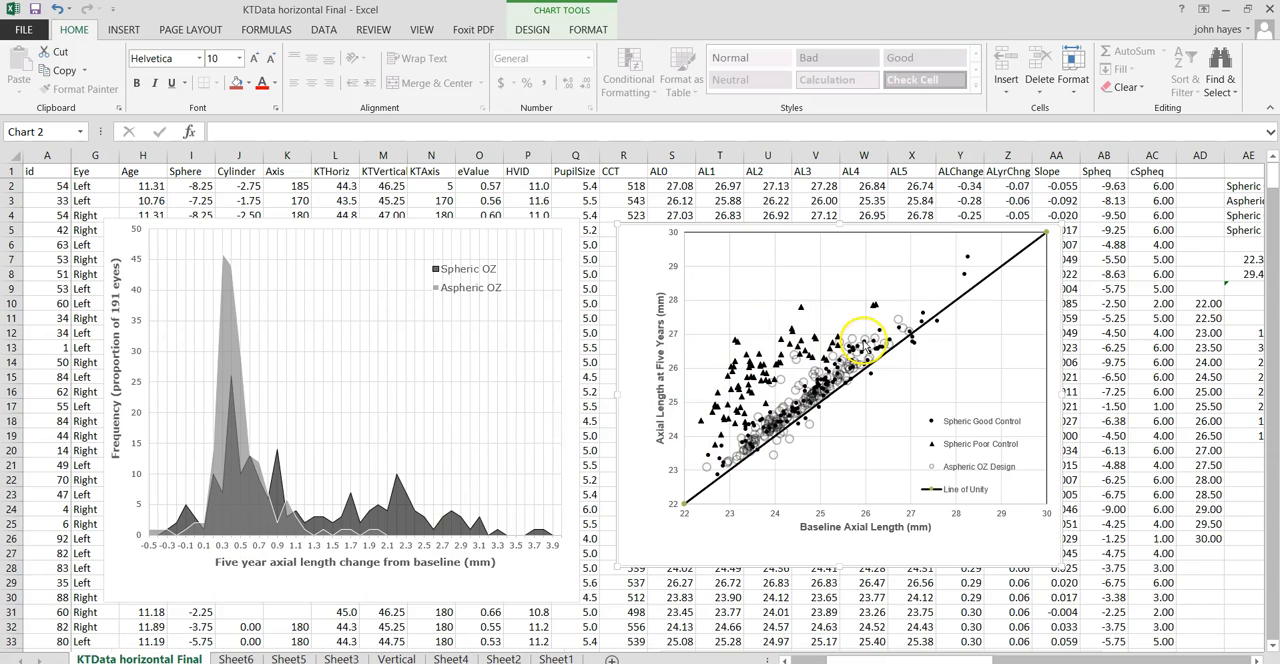
mouse_move(747, 460)
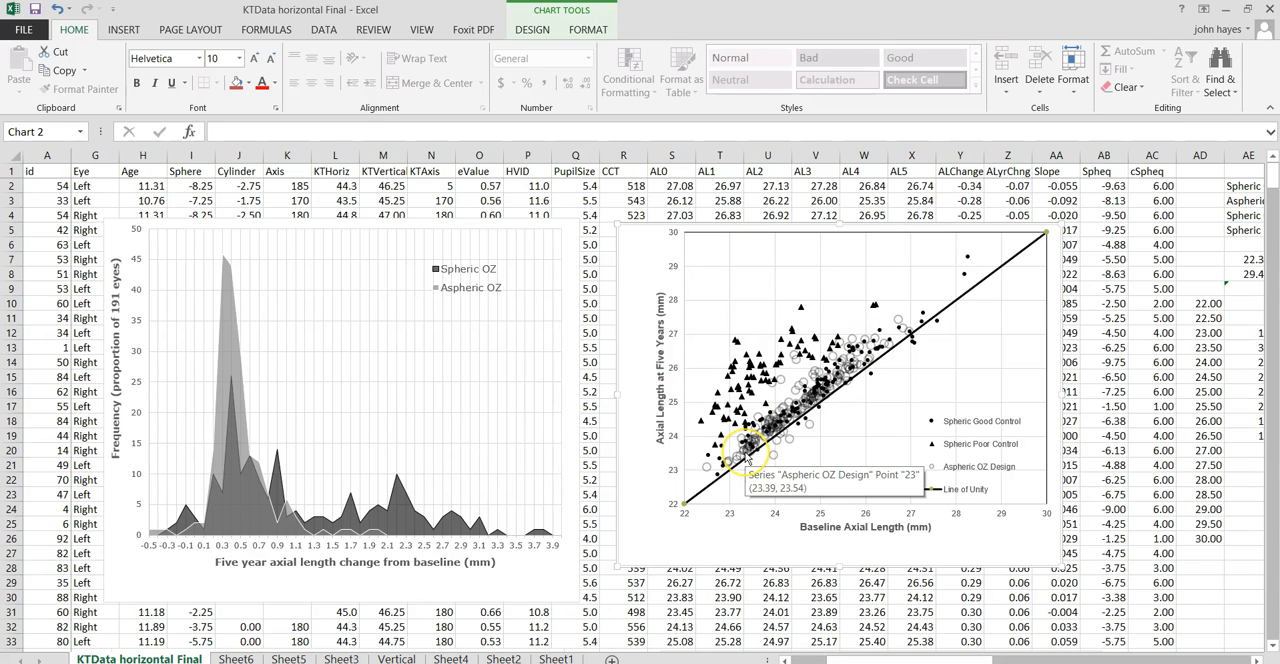